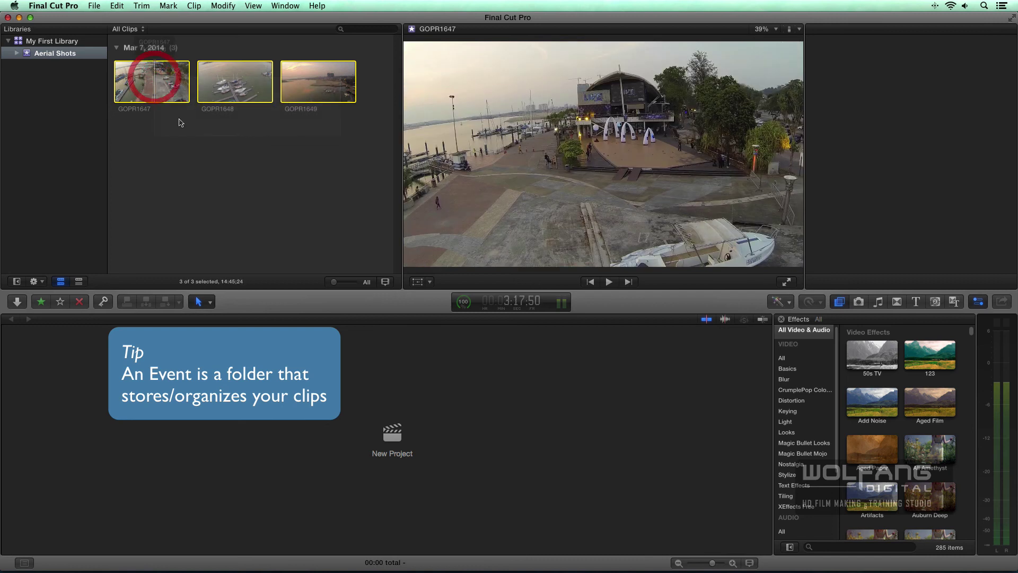
- Deselect the clips and start a new project named My First Project in the Aerial Shots event
{"action": "left_click", "coordinate": [276, 187]}
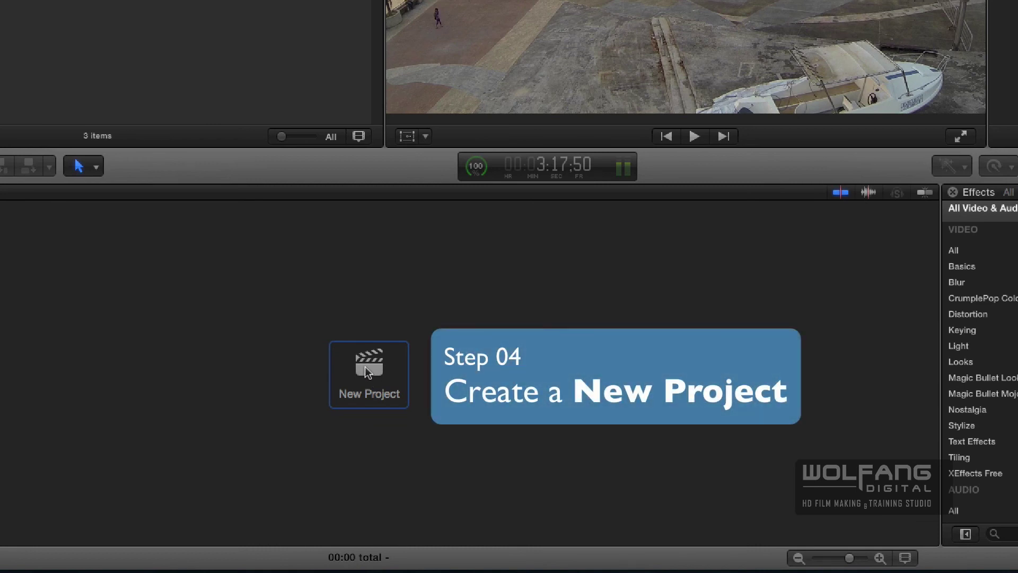
{"action": "left_click", "coordinate": [373, 370]}
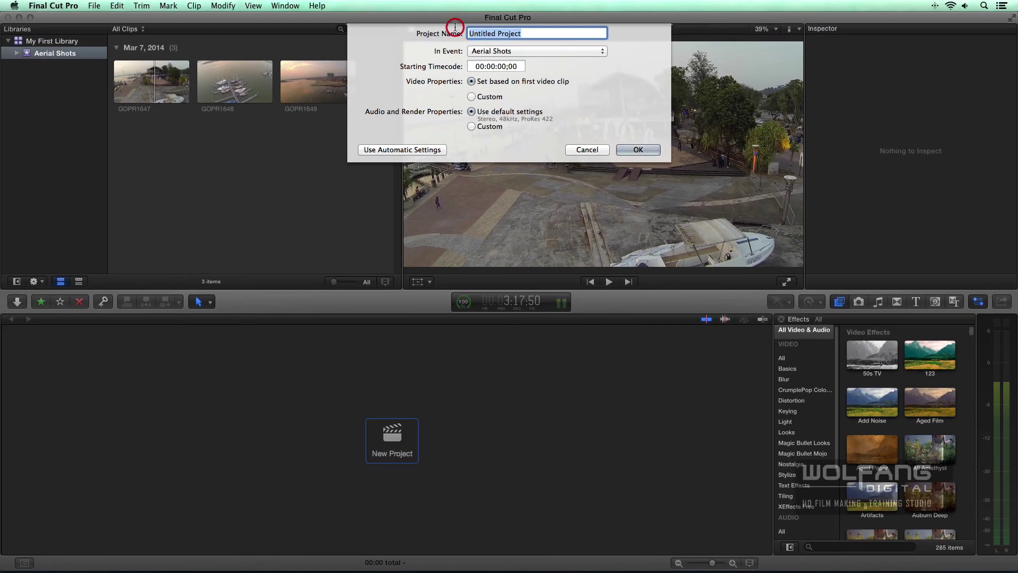
{"action": "type", "text": "My First Project"}
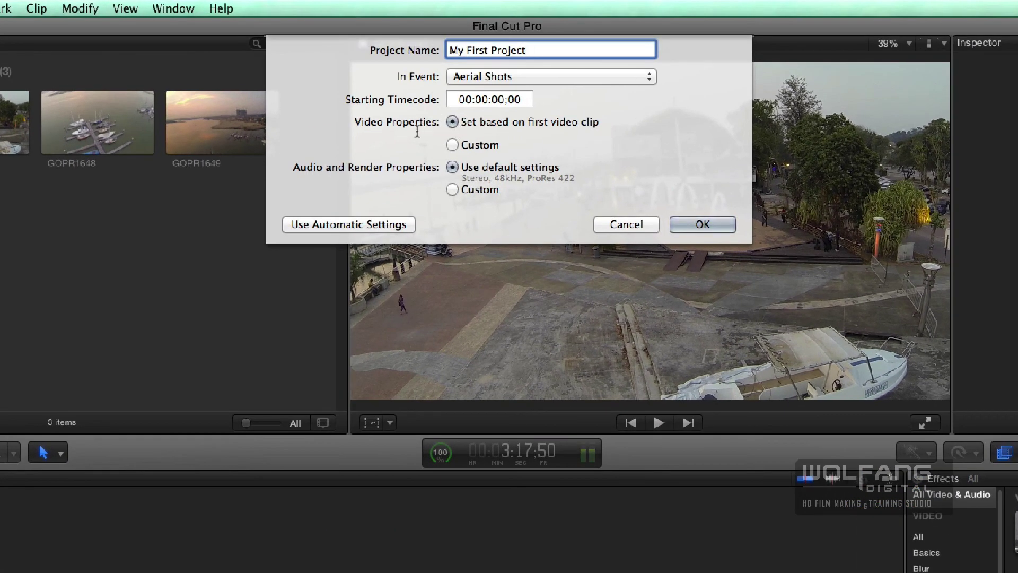
- Try custom video properties for the project, setting the format to 4K and back to 1080p HD
{"action": "left_click", "coordinate": [452, 144]}
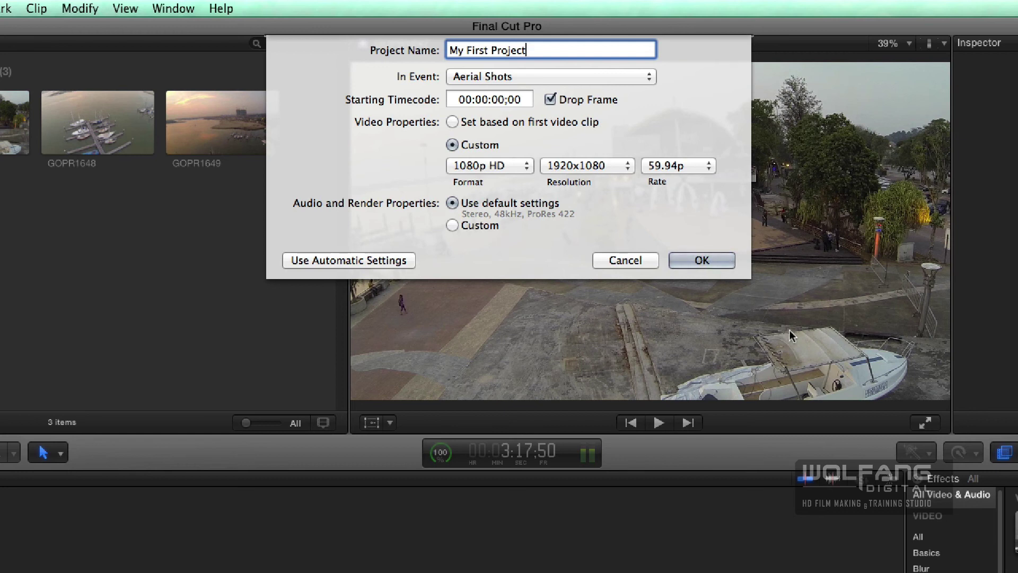
{"action": "left_click", "coordinate": [496, 164]}
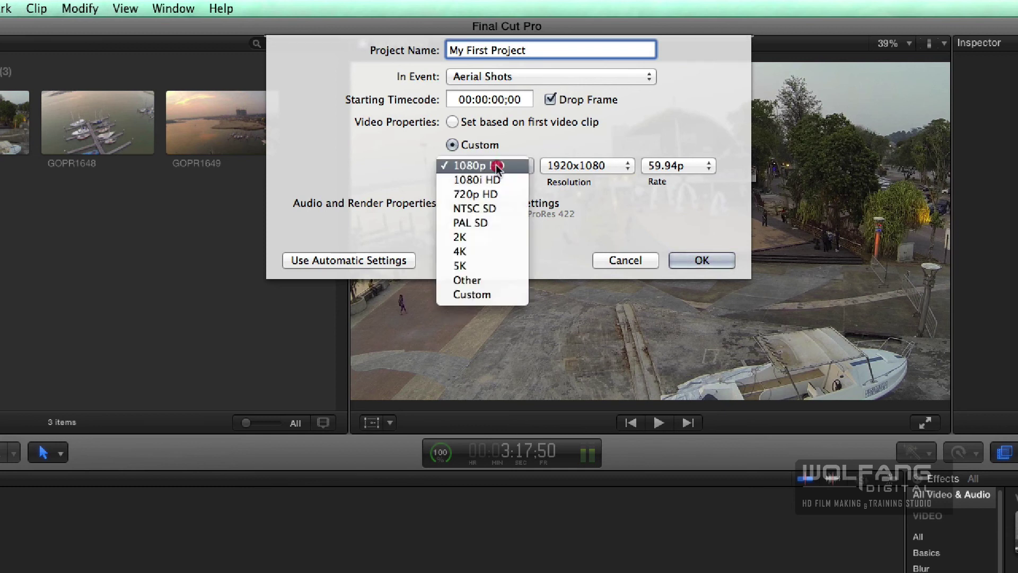
{"action": "left_click", "coordinate": [486, 251]}
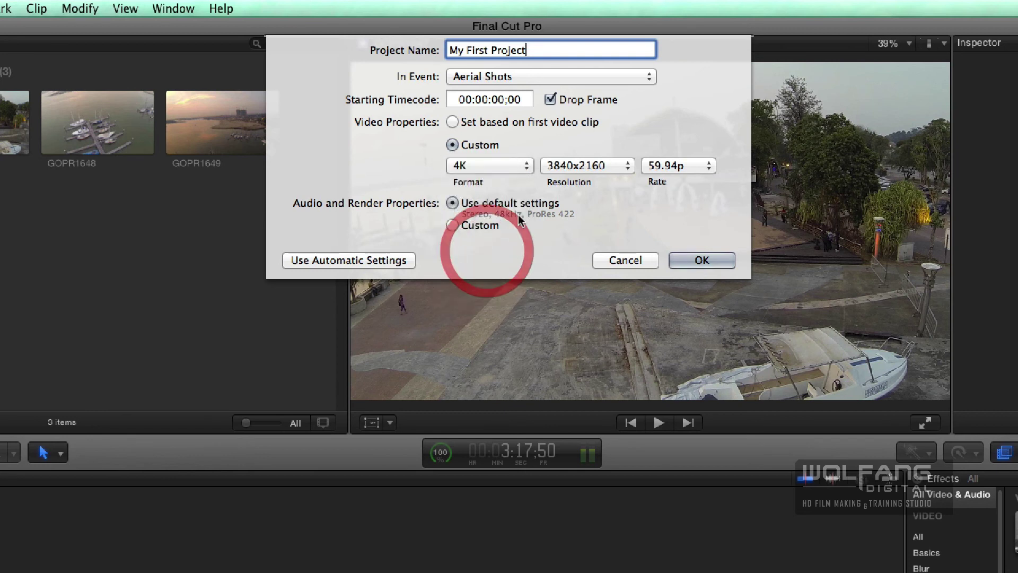
{"action": "left_click", "coordinate": [476, 167]}
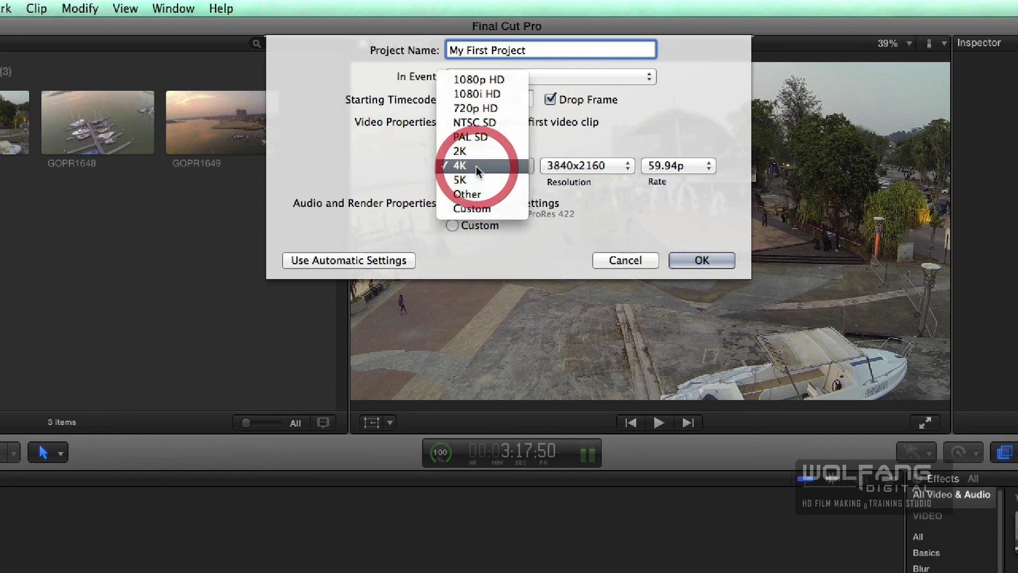
{"action": "left_click", "coordinate": [496, 80]}
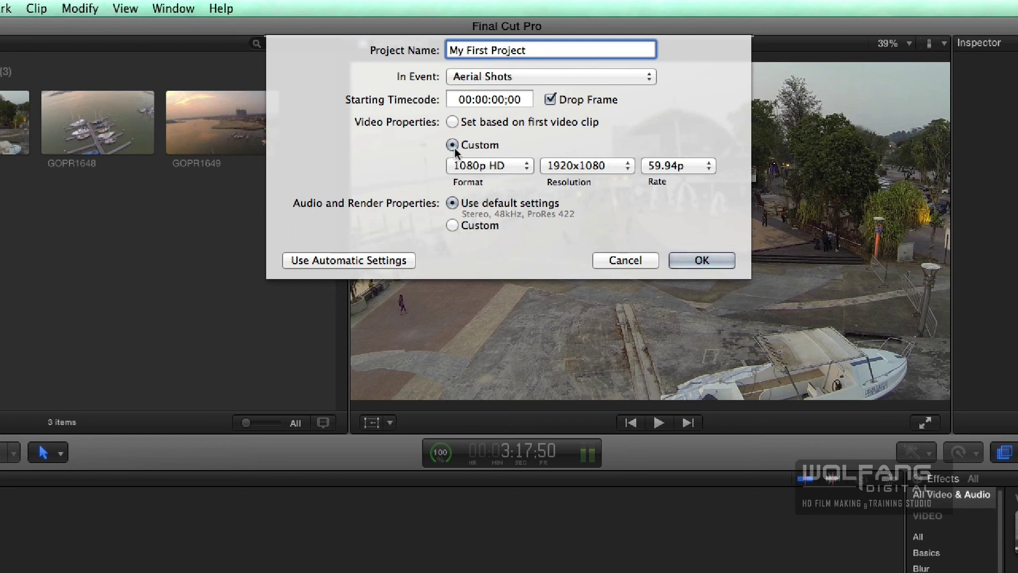
- Base the project's video properties on the first video clip and create the project
{"action": "left_click", "coordinate": [453, 122]}
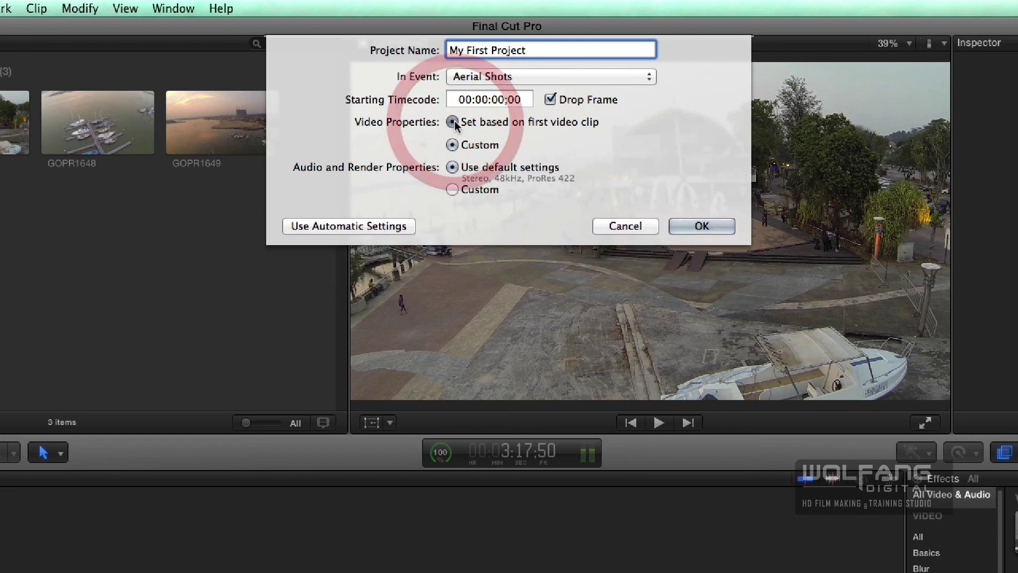
{"action": "left_click", "coordinate": [700, 225]}
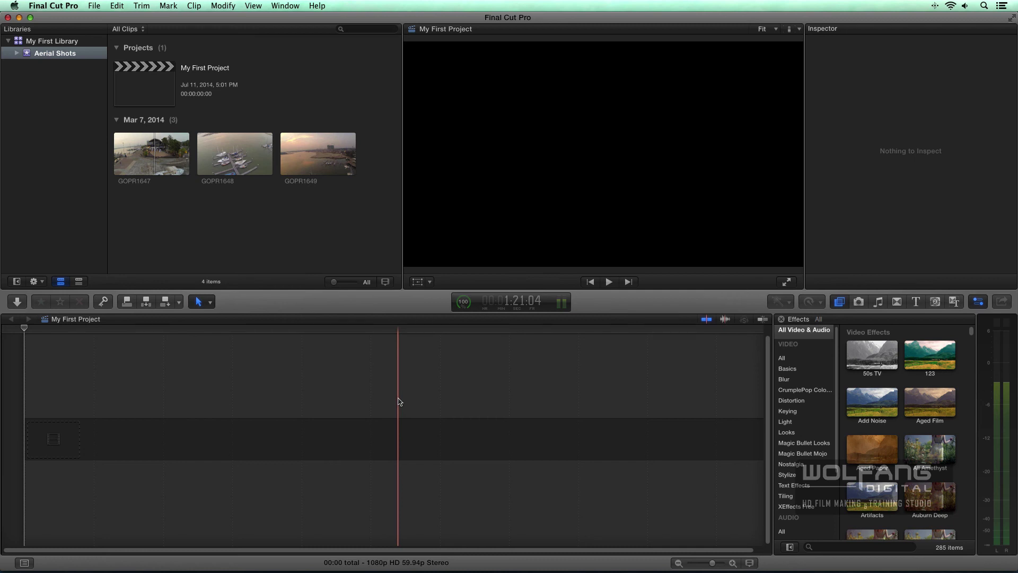
{"action": "left_click_drag", "start_coordinate": [282, 382], "coordinate": [436, 491]}
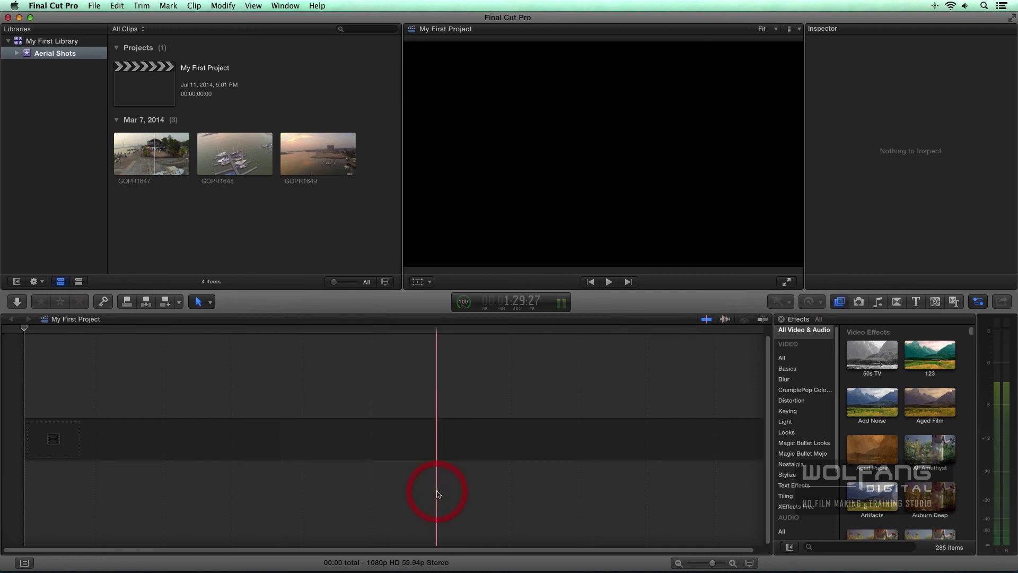
- Select clip GOPR1647 in the event and preview it briefly from 01:15:18
{"action": "left_click", "coordinate": [161, 171]}
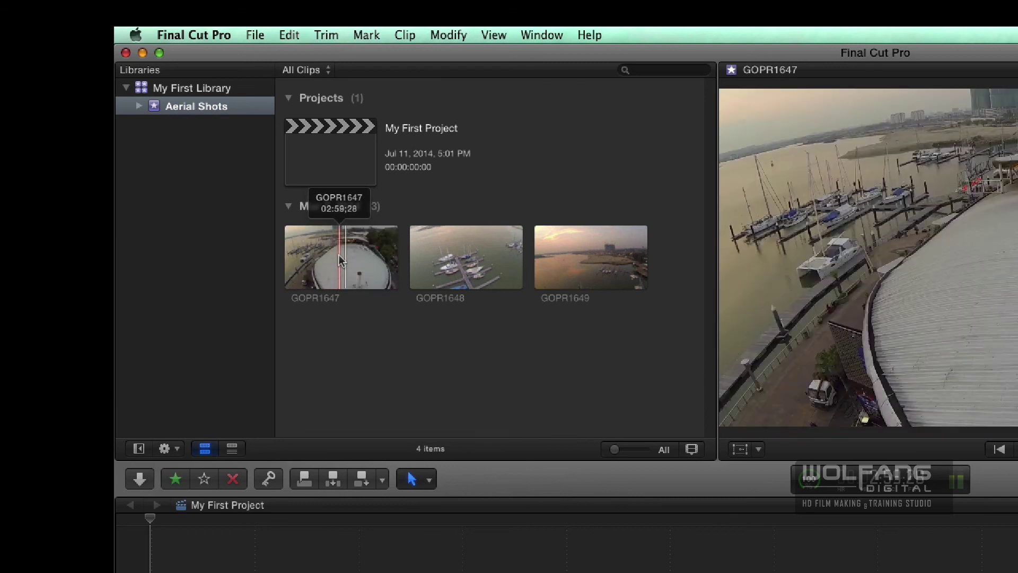
{"action": "left_click", "coordinate": [309, 261]}
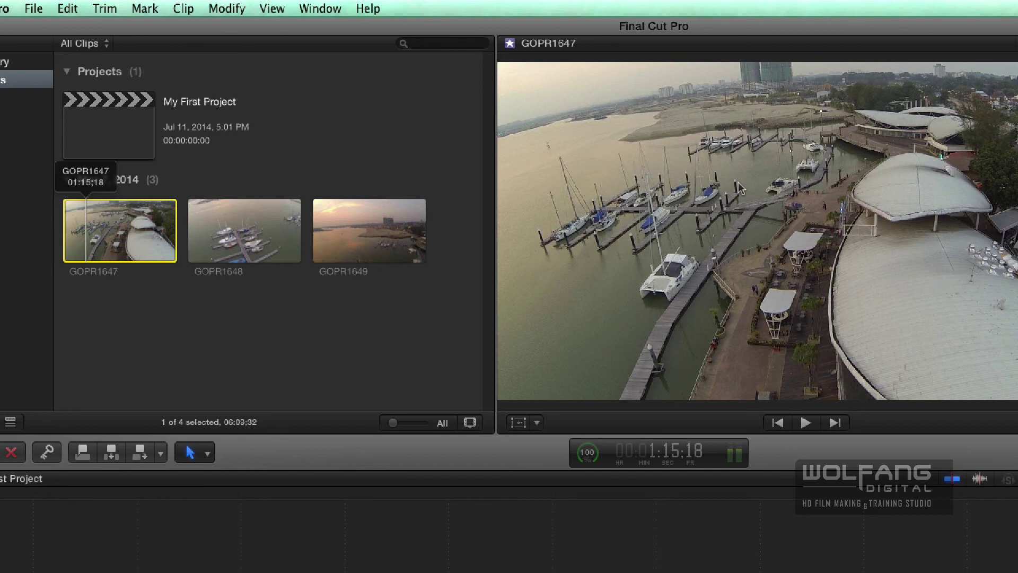
{"action": "left_click", "coordinate": [806, 423]}
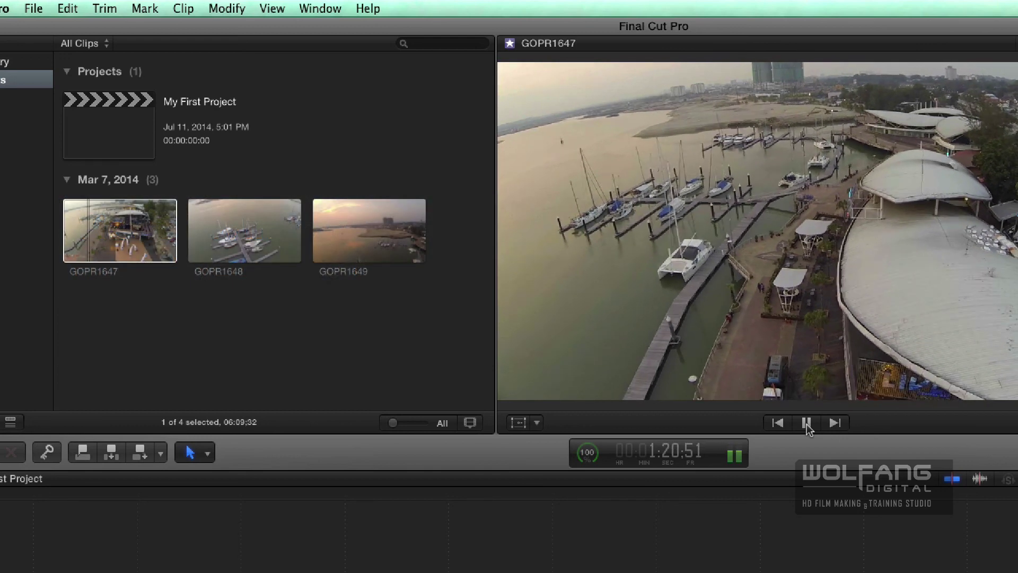
{"action": "left_click", "coordinate": [806, 424]}
{"action": "left_click", "coordinate": [78, 246]}
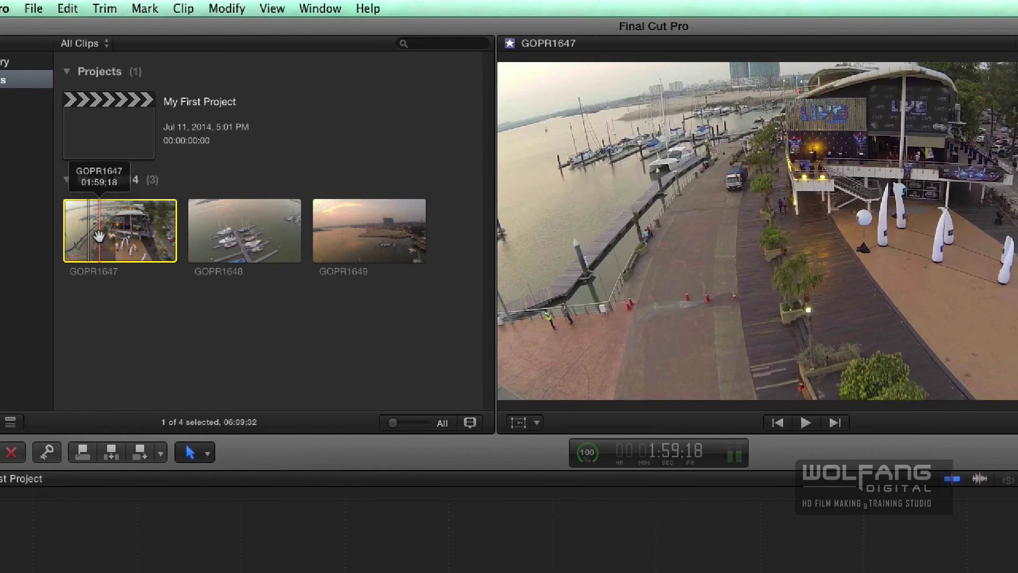
- Mark a range in clip GOPR1647 from 01:59:18 to 02:05:22
{"action": "left_click", "coordinate": [99, 236]}
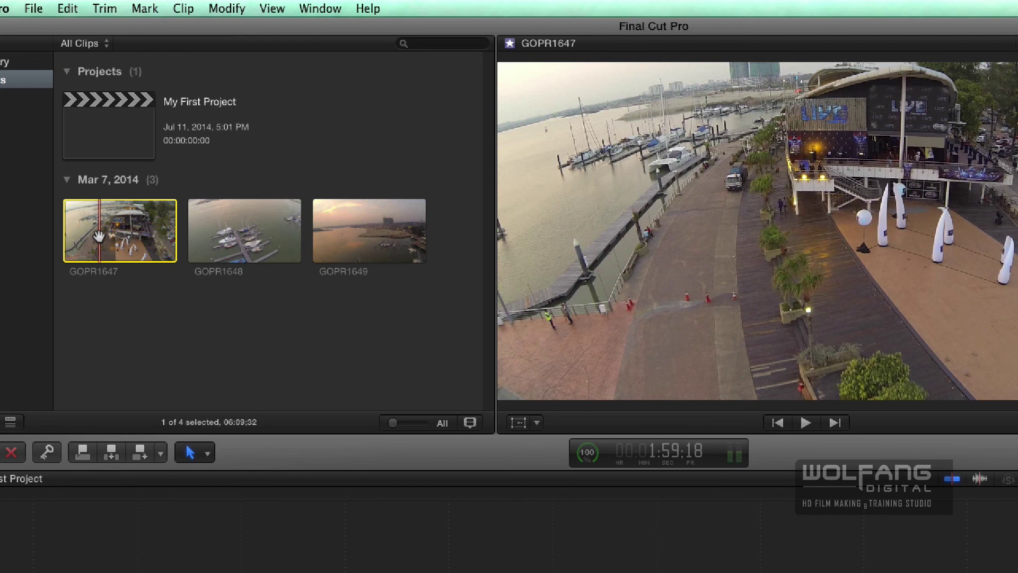
{"action": "key", "text": "i"}
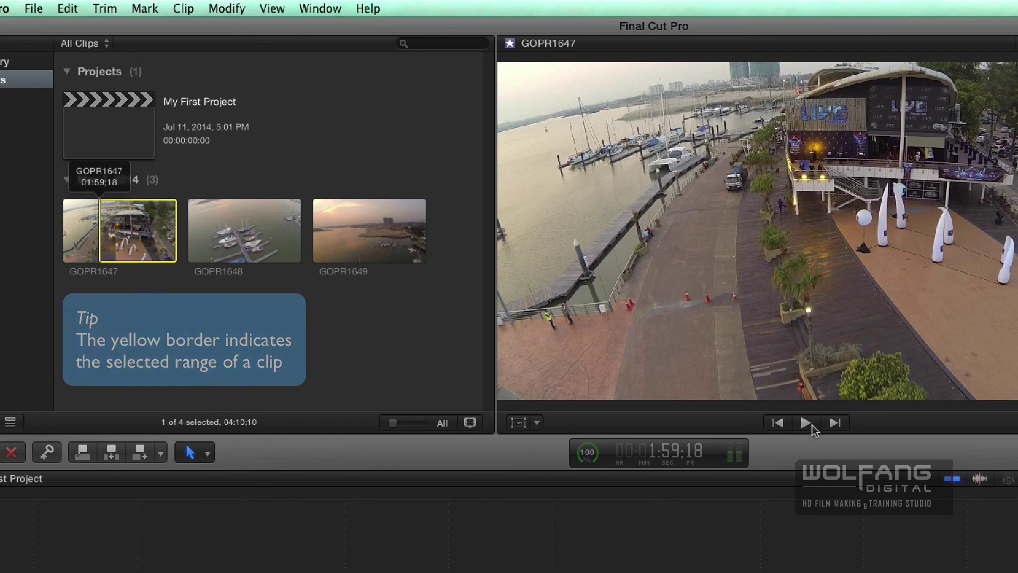
{"action": "left_click", "coordinate": [806, 423]}
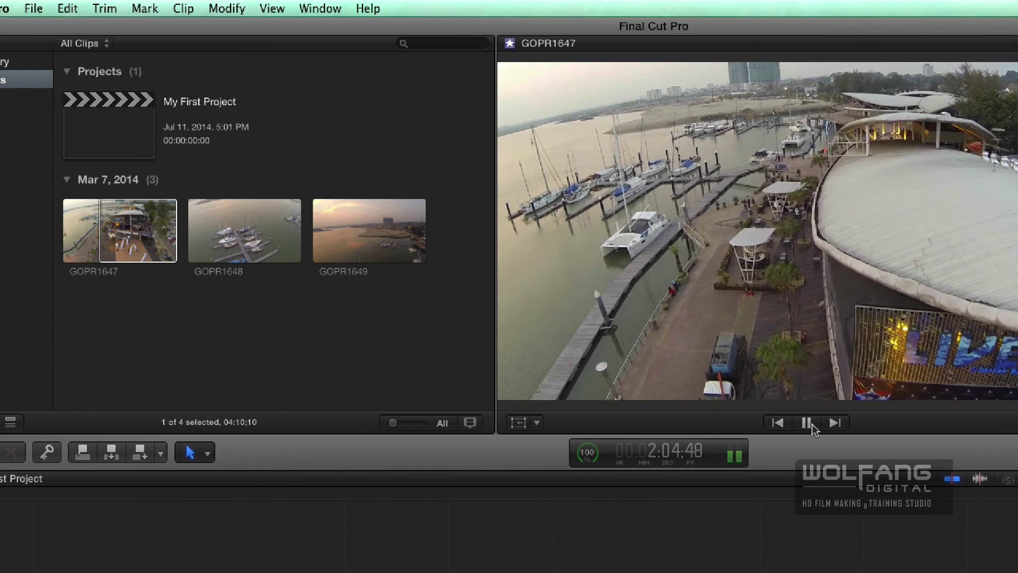
{"action": "left_click", "coordinate": [813, 425]}
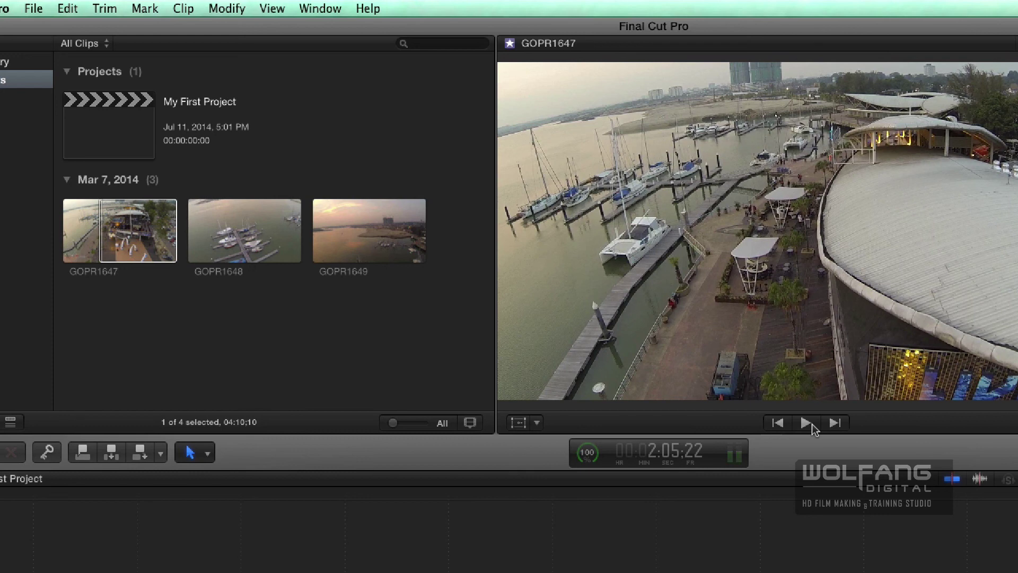
{"action": "key", "text": "o"}
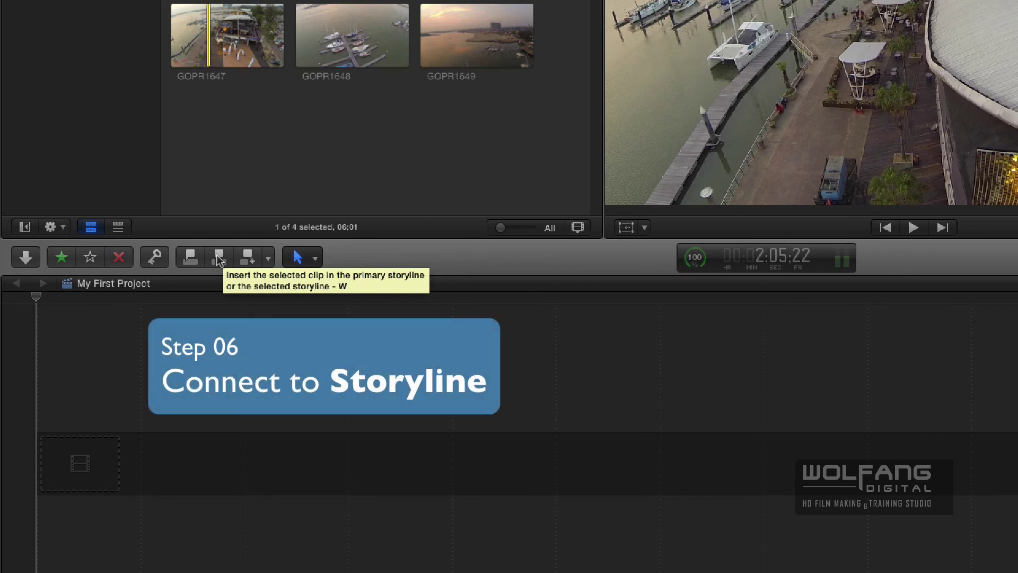
- Insert the marked GOPR1647 range into the primary storyline and return the playhead to the start of the timeline
{"action": "left_click", "coordinate": [219, 258]}
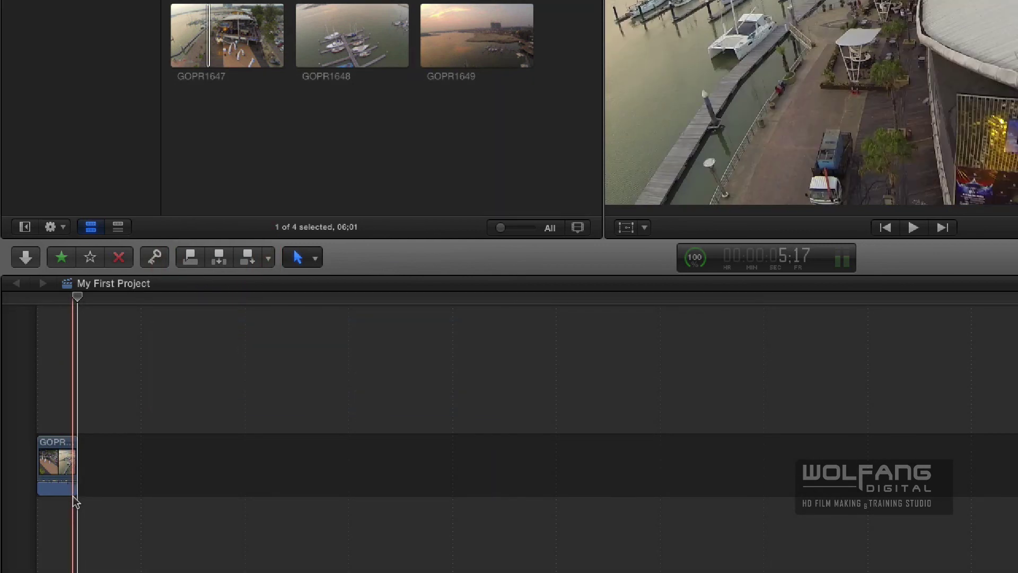
{"action": "left_click", "coordinate": [77, 300]}
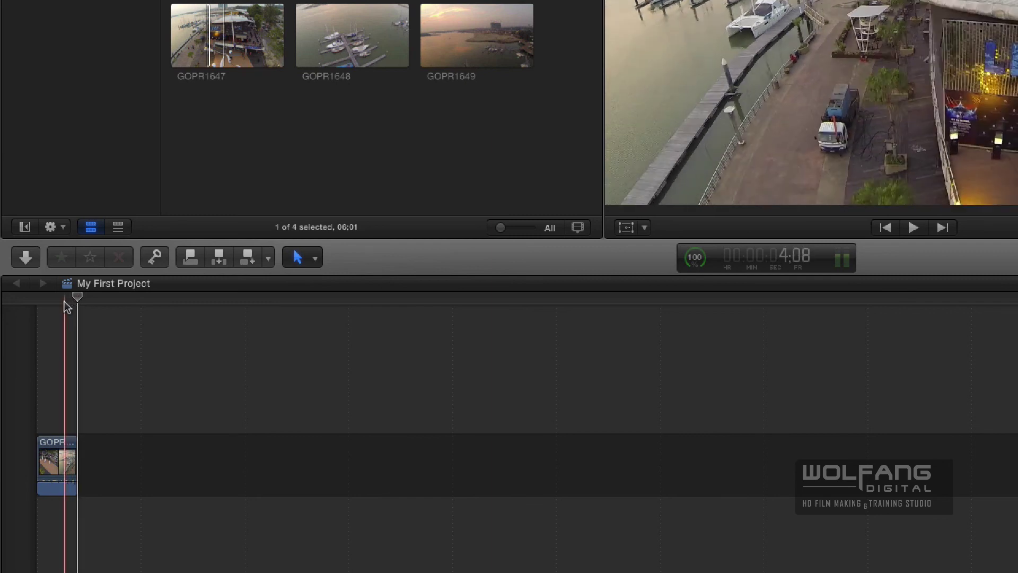
{"action": "left_click", "coordinate": [35, 302]}
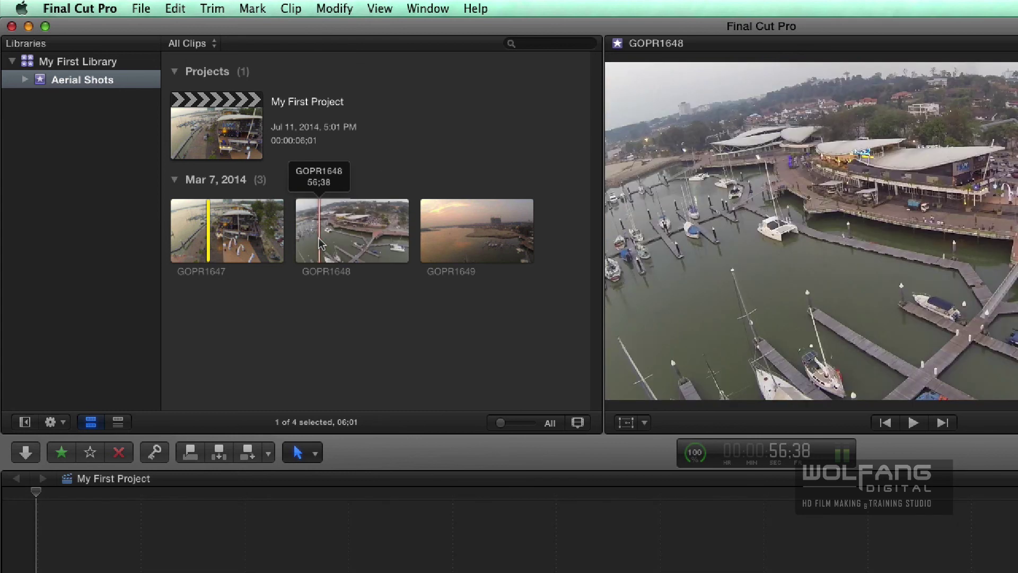
- Preview clip GOPR1648 by playing it from 54:44 and again from 01:07:57
{"action": "left_click", "coordinate": [318, 238]}
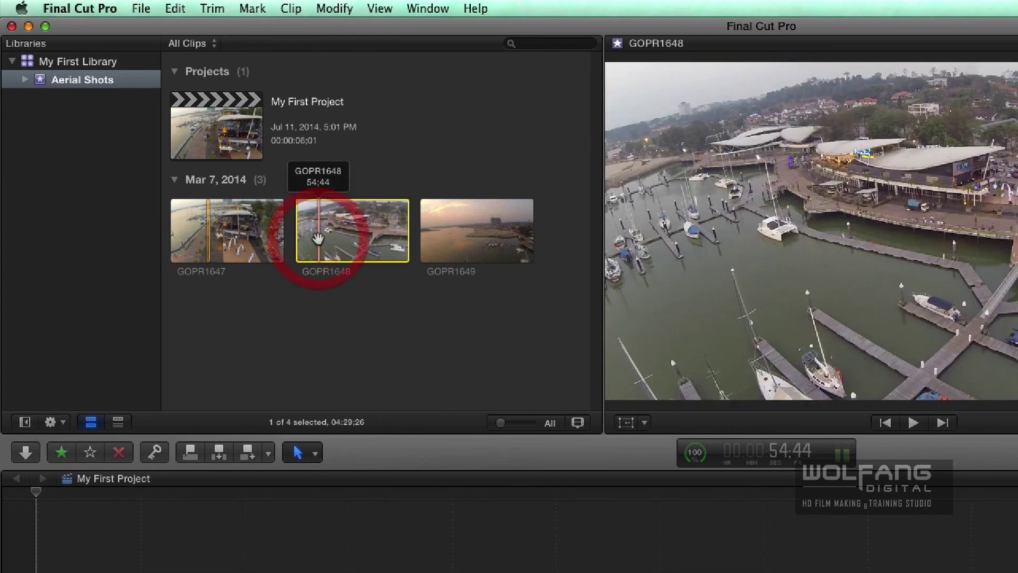
{"action": "key", "text": "space"}
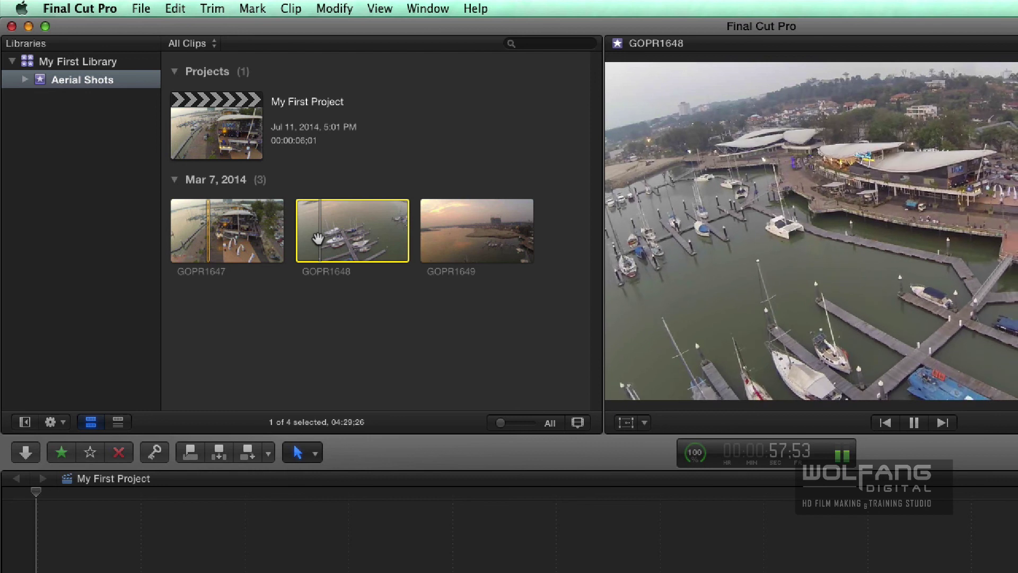
{"action": "key", "text": "space"}
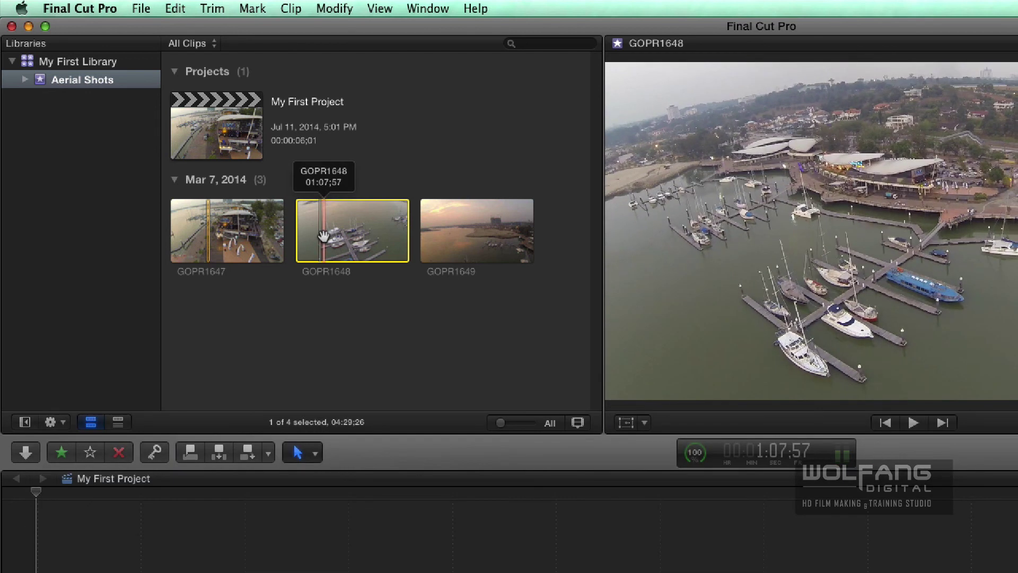
{"action": "left_click", "coordinate": [323, 235]}
{"action": "key", "text": "space"}
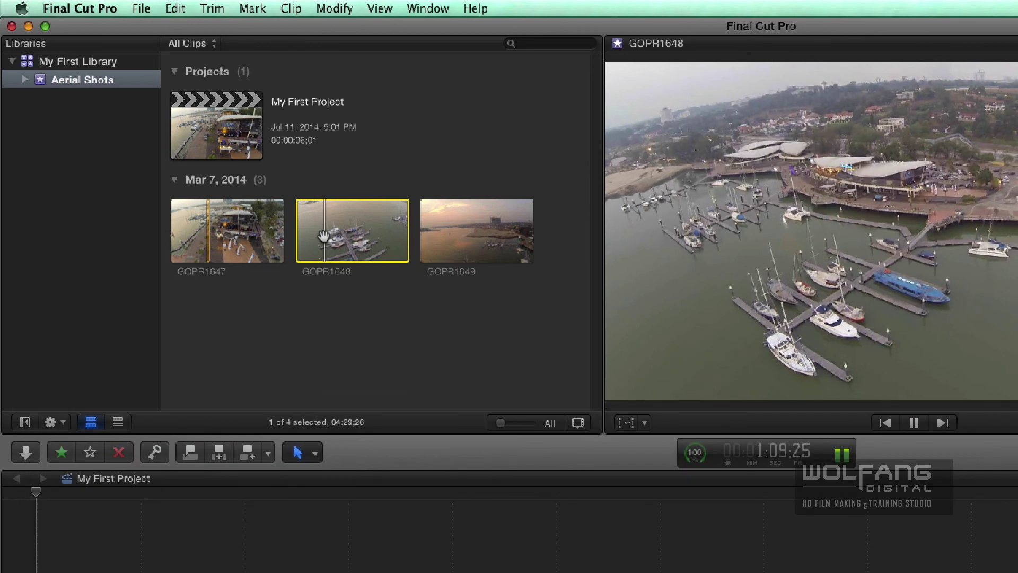
{"action": "key", "text": "space"}
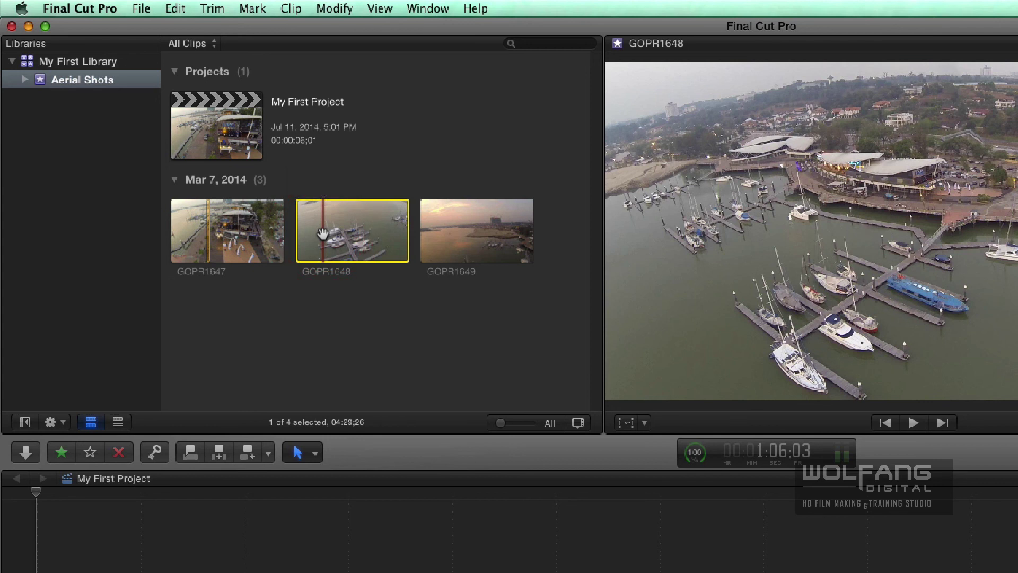
- Try a range start at 01:06:03 in clip GOPR1648 and play briefly from there
{"action": "key", "text": "i"}
{"action": "key", "text": "space"}
{"action": "key", "text": "space"}
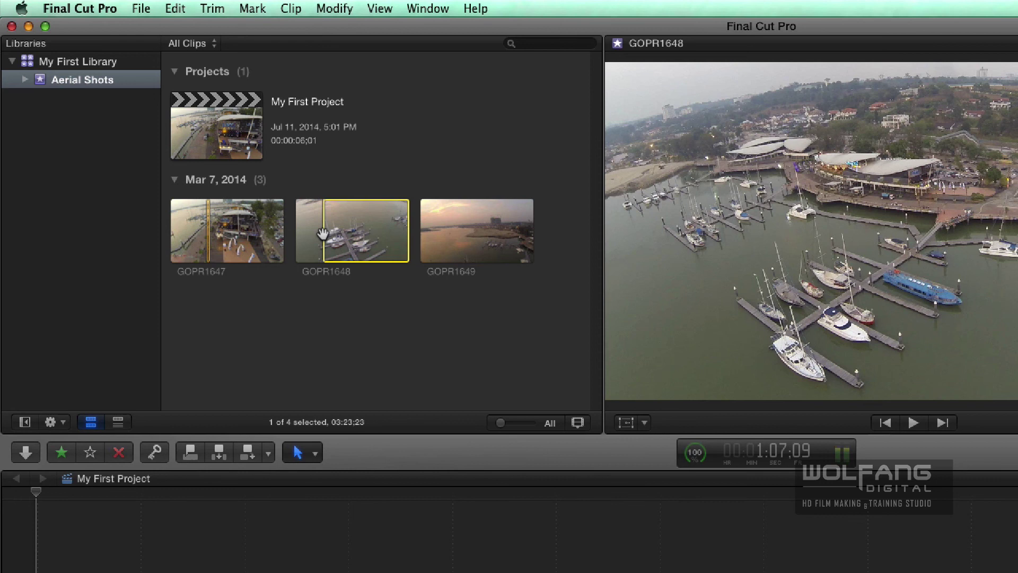
- Mark a range of 05:42 in clip GOPR1648 during playback, ending at 01:21:56
{"action": "key", "text": "space"}
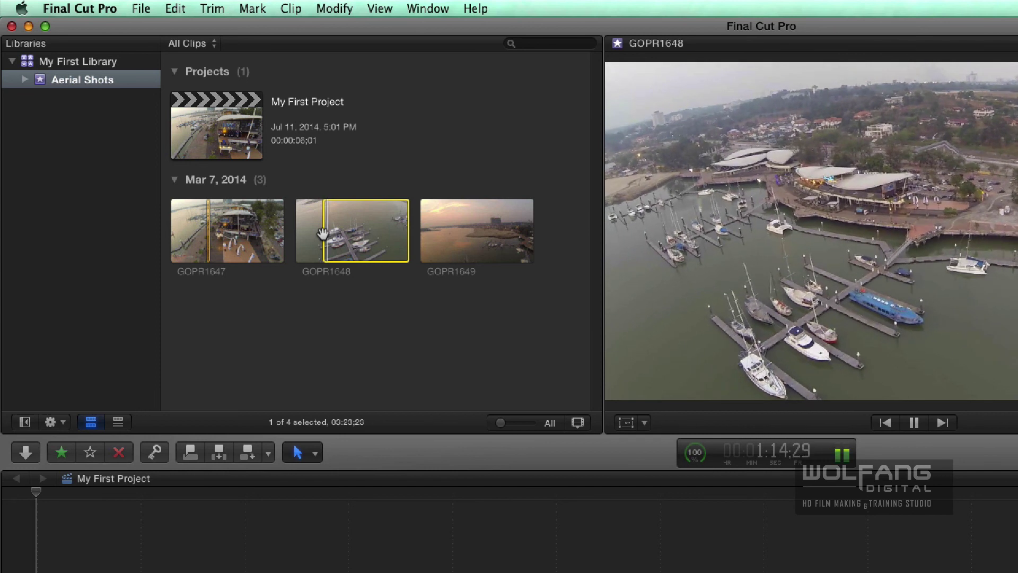
{"action": "key", "text": "i"}
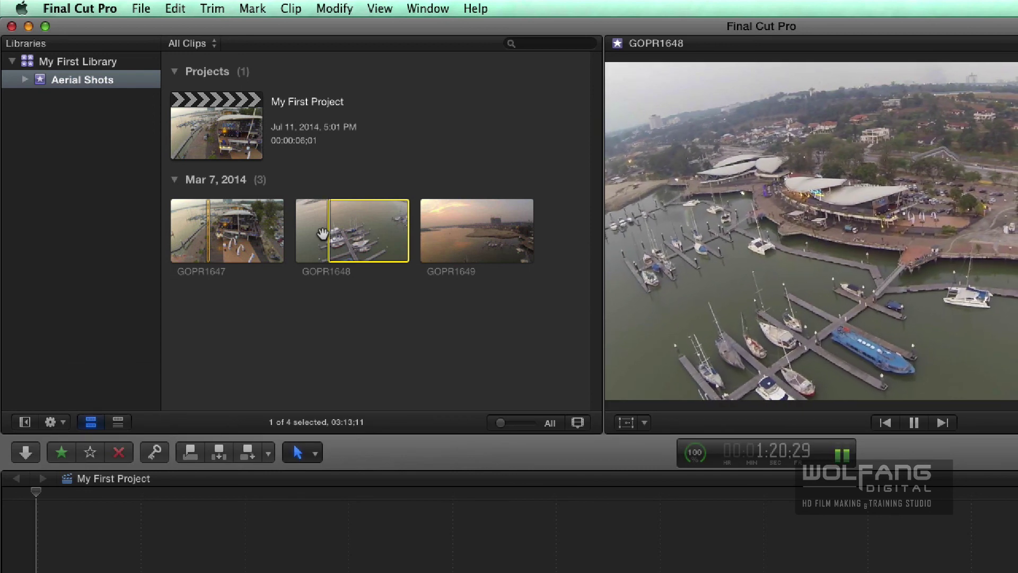
{"action": "key", "text": "space"}
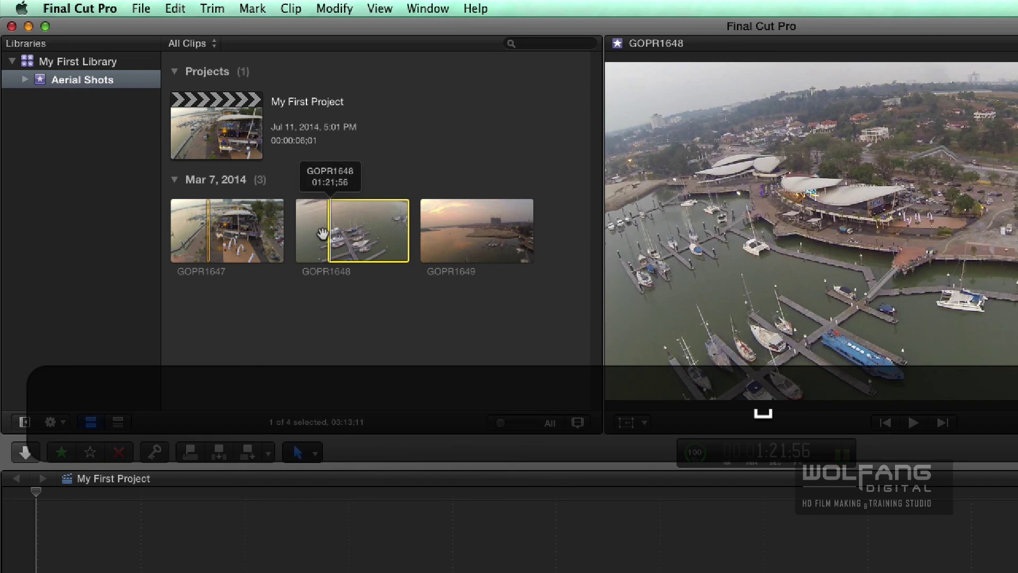
{"action": "key", "text": "o"}
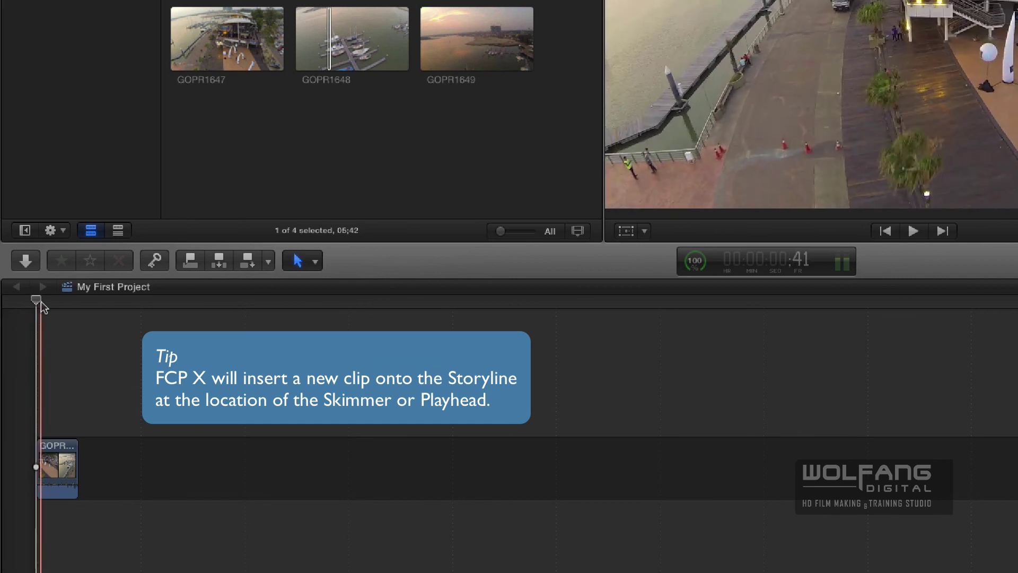
- Insert the marked GOPR1648 range at the start of the primary storyline, before the GOPR1647 clip
{"action": "left_click", "coordinate": [354, 51]}
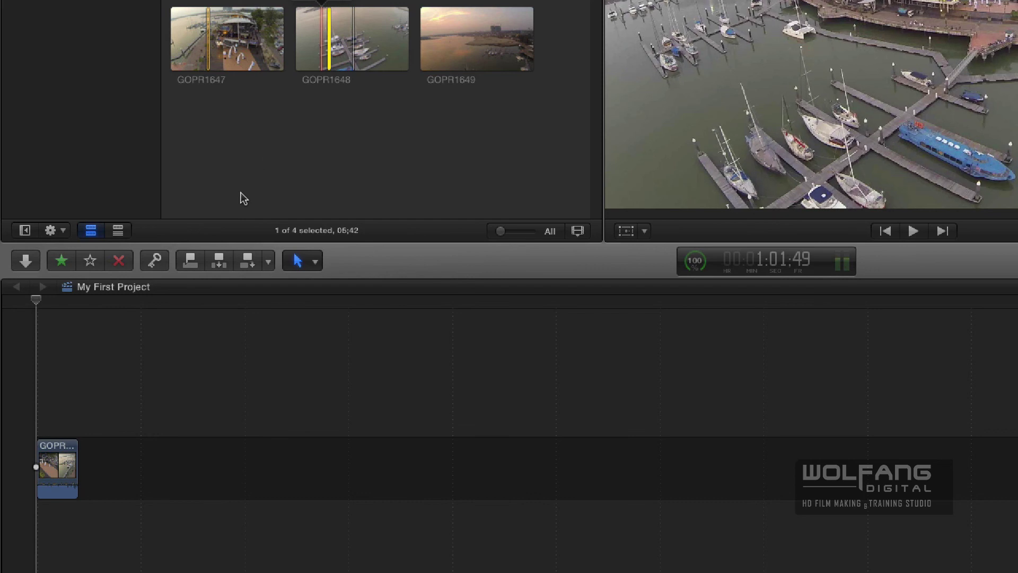
{"action": "left_click", "coordinate": [218, 260]}
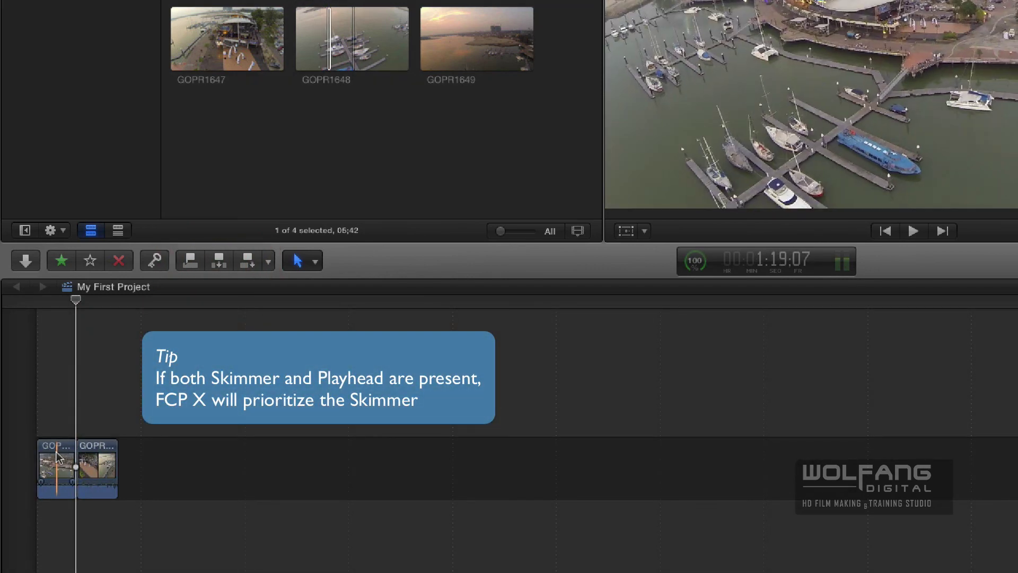
- Undo the insertion of the GOPR1648 range at the start of the primary storyline
{"action": "key", "text": "super+z"}
{"action": "key", "text": "super+z"}
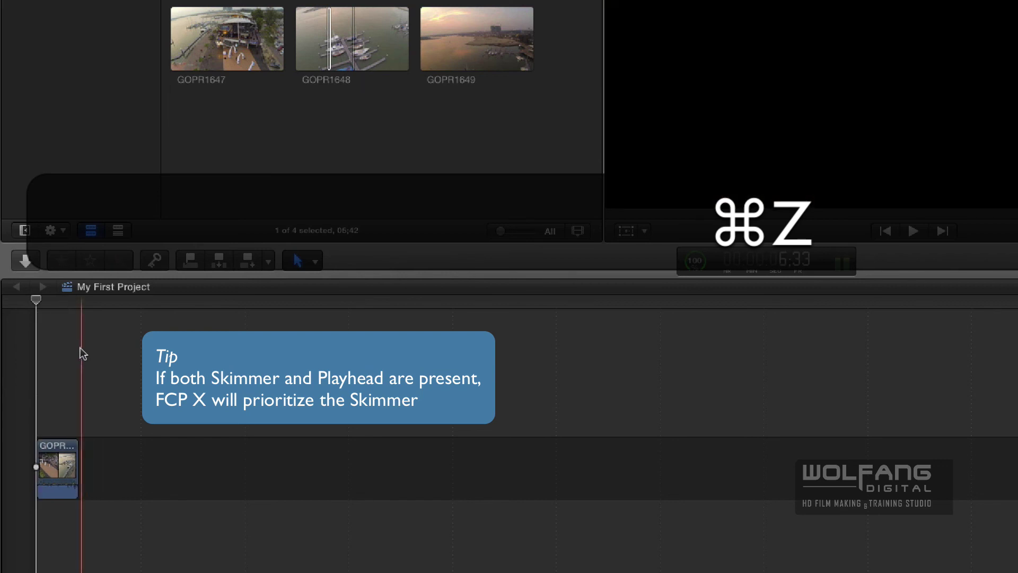
- Try inserting the marked GOPR1648 range partway through the GOPR1647 storyline clip, undo it, and repeat the same insert and undo
{"action": "left_click", "coordinate": [52, 304]}
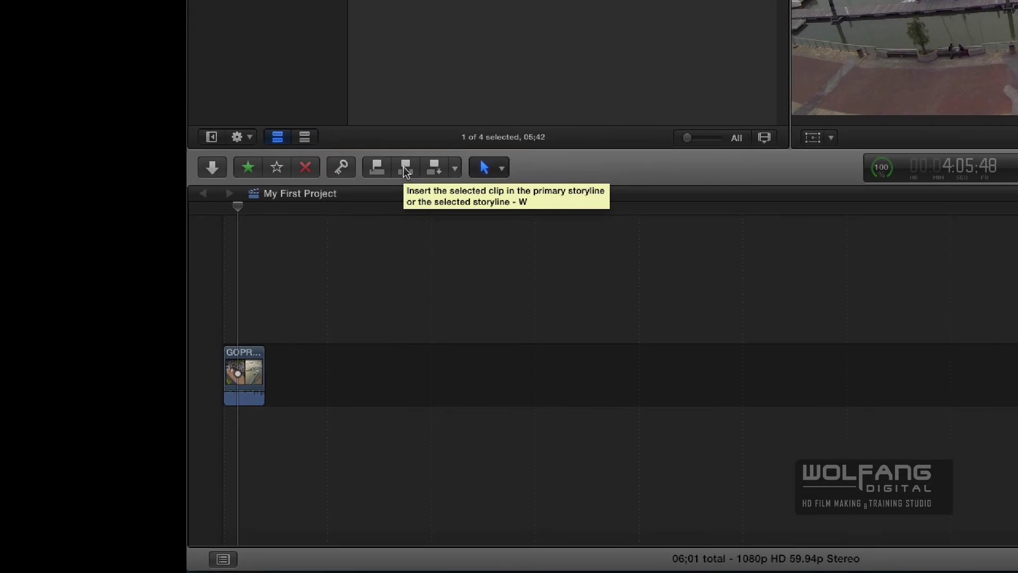
{"action": "left_click", "coordinate": [408, 168]}
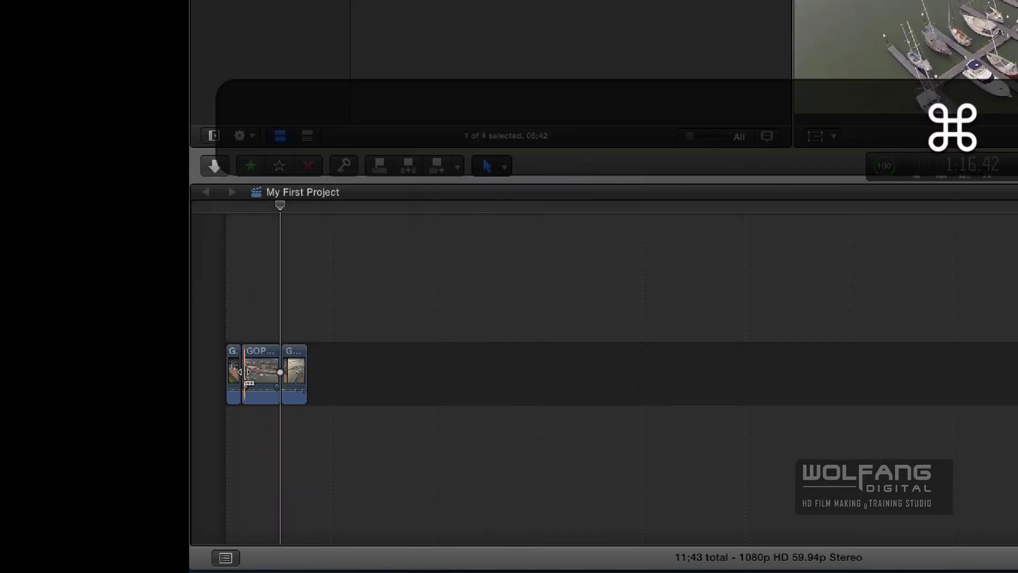
{"action": "key", "text": "super+z"}
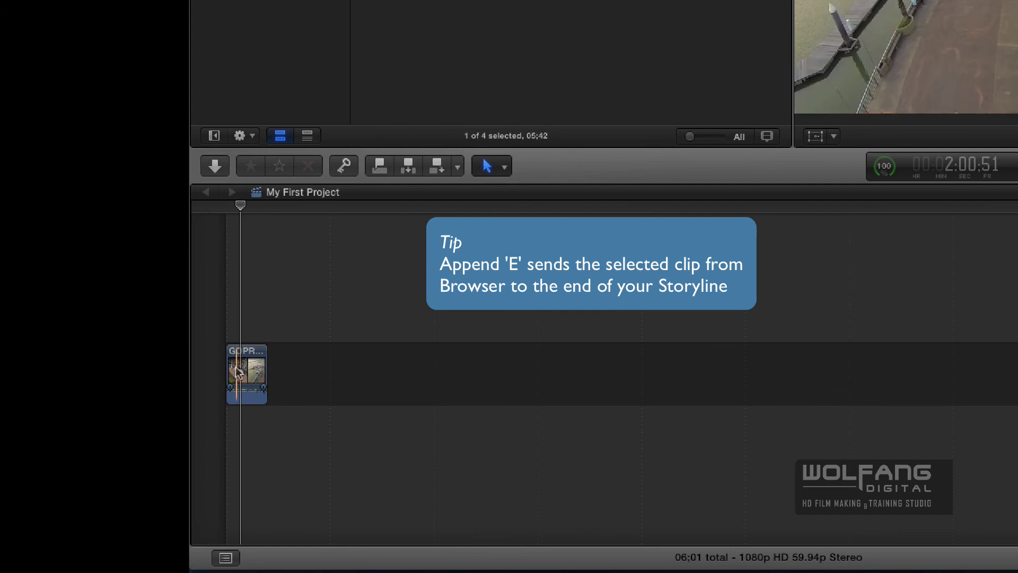
{"action": "left_click", "coordinate": [409, 167]}
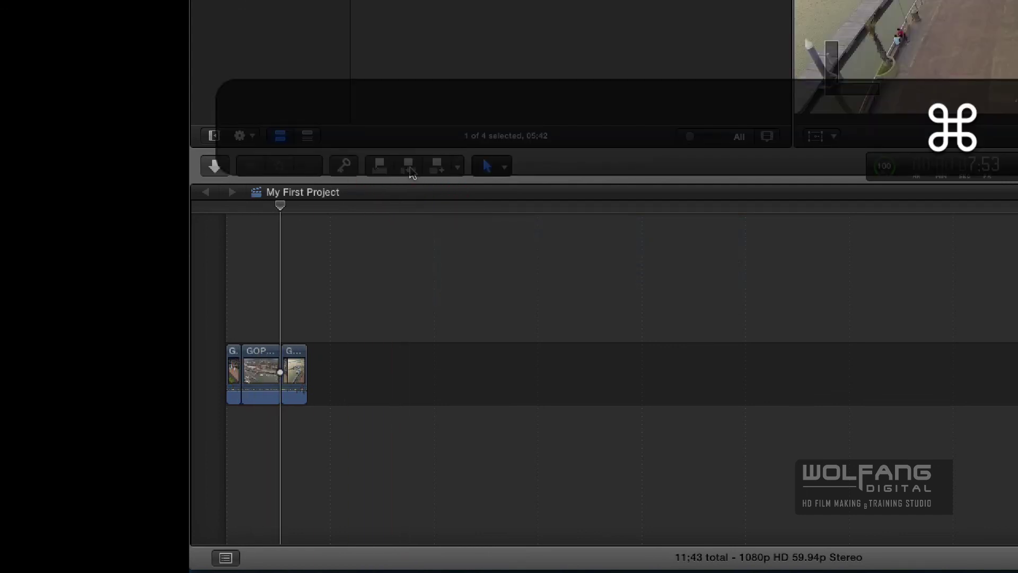
{"action": "key", "text": "super+z"}
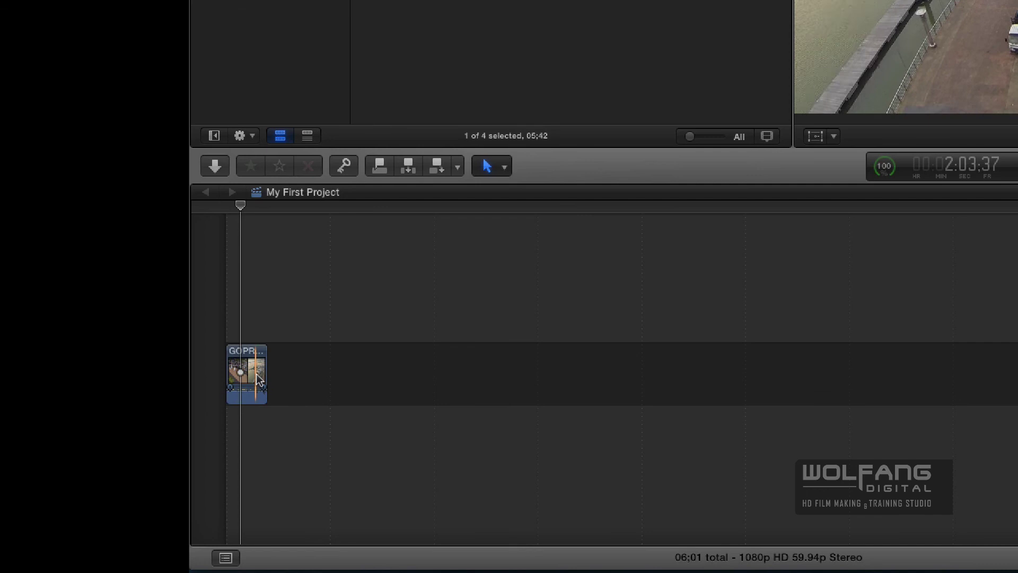
- Append the marked GOPR1648 range to the end of the primary storyline, after the GOPR1647 clip
{"action": "left_click", "coordinate": [436, 166]}
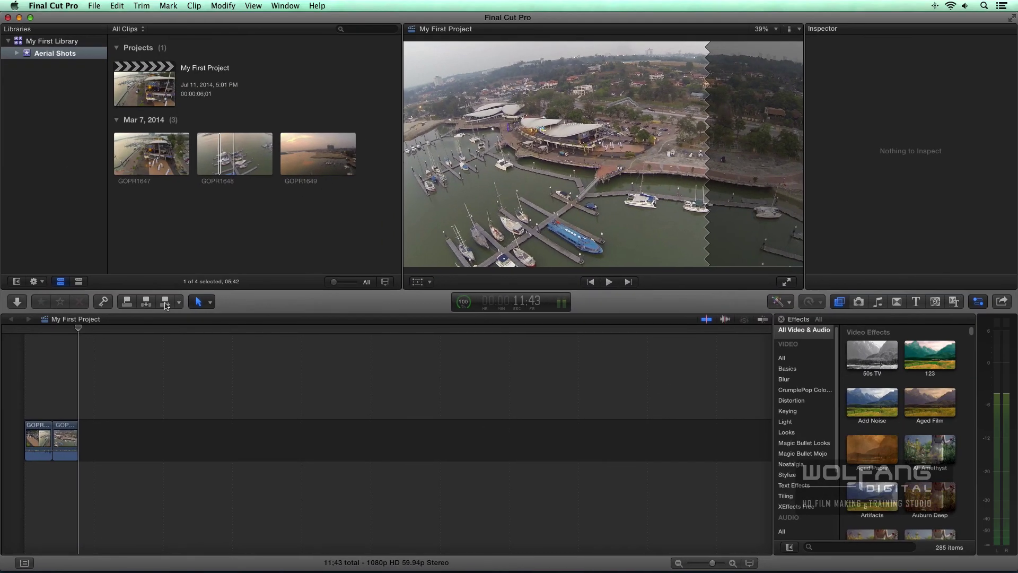
- Mark a range of 06:30 in clip GOPR1649 starting at 01:48:25, setting its end during playback
{"action": "left_click", "coordinate": [304, 159]}
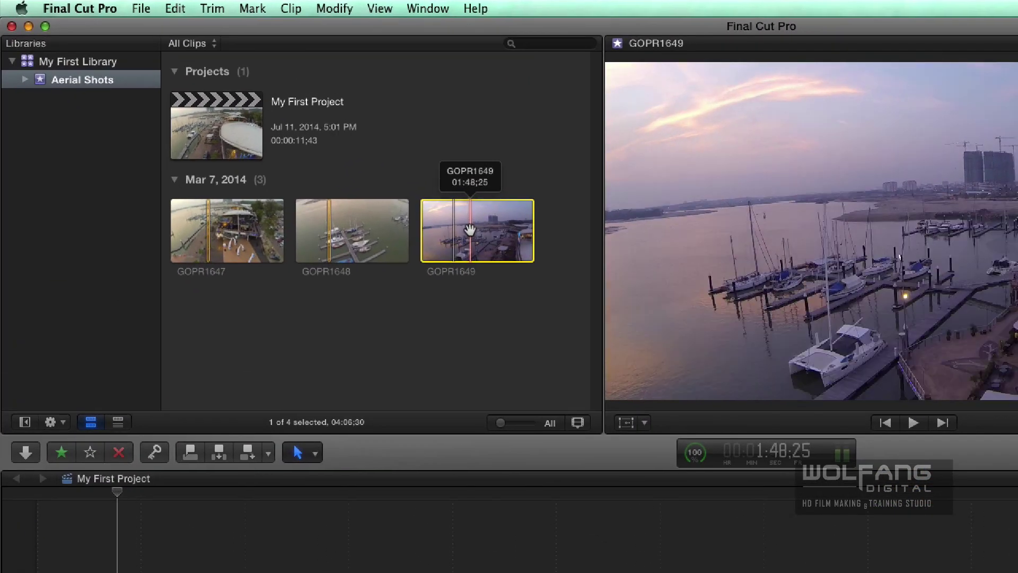
{"action": "key", "text": "i"}
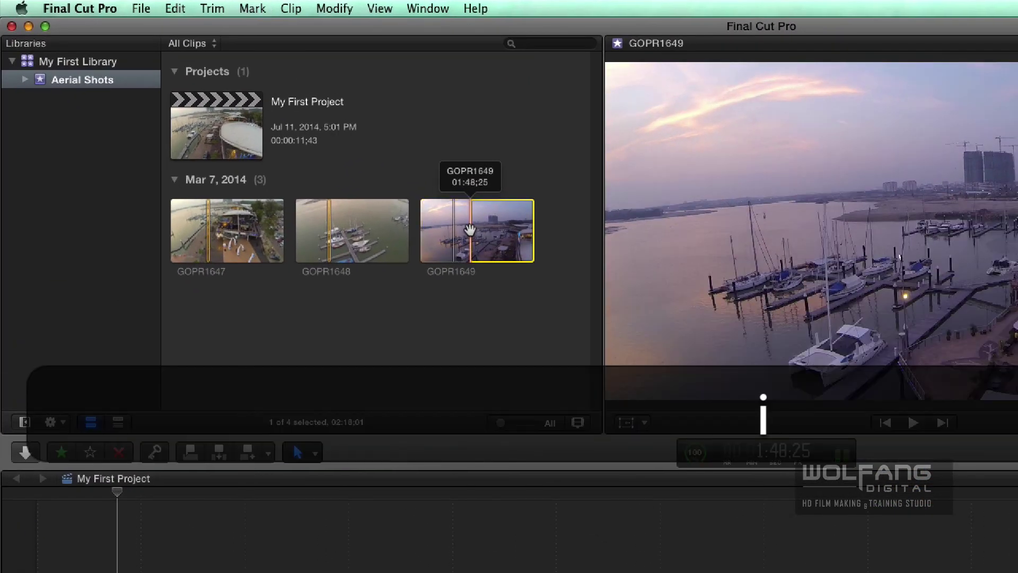
{"action": "key", "text": "space"}
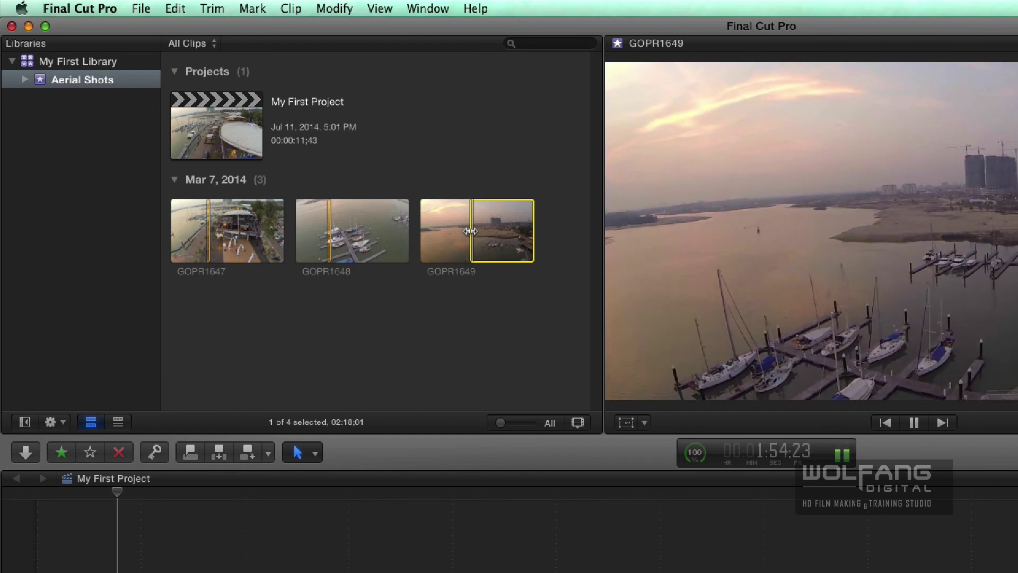
{"action": "key", "text": "o"}
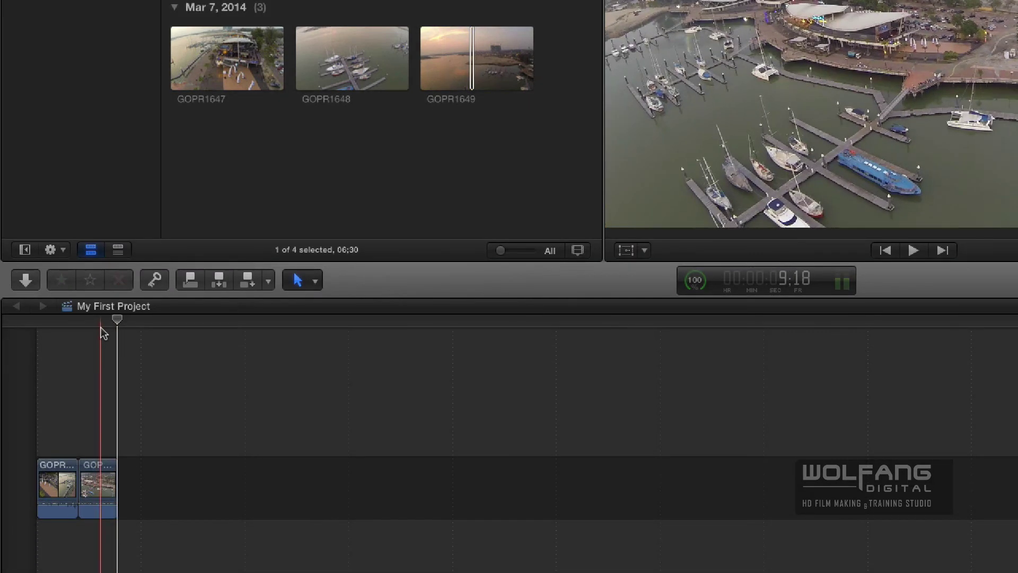
- Append the marked GOPR1649 range to the end of the storyline with the timeline playhead parked at 06:19
{"action": "left_click", "coordinate": [58, 323]}
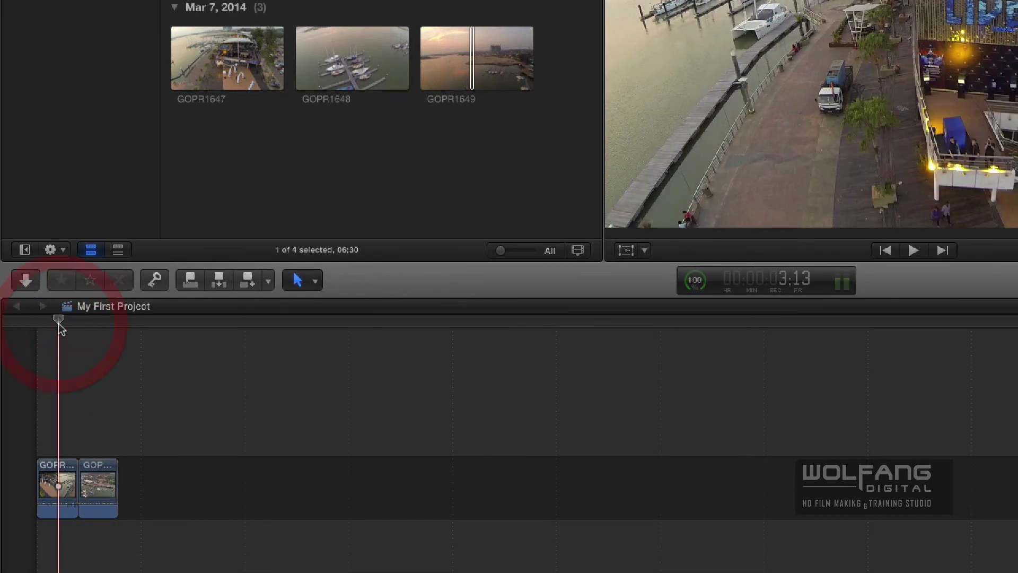
{"action": "left_click", "coordinate": [80, 322]}
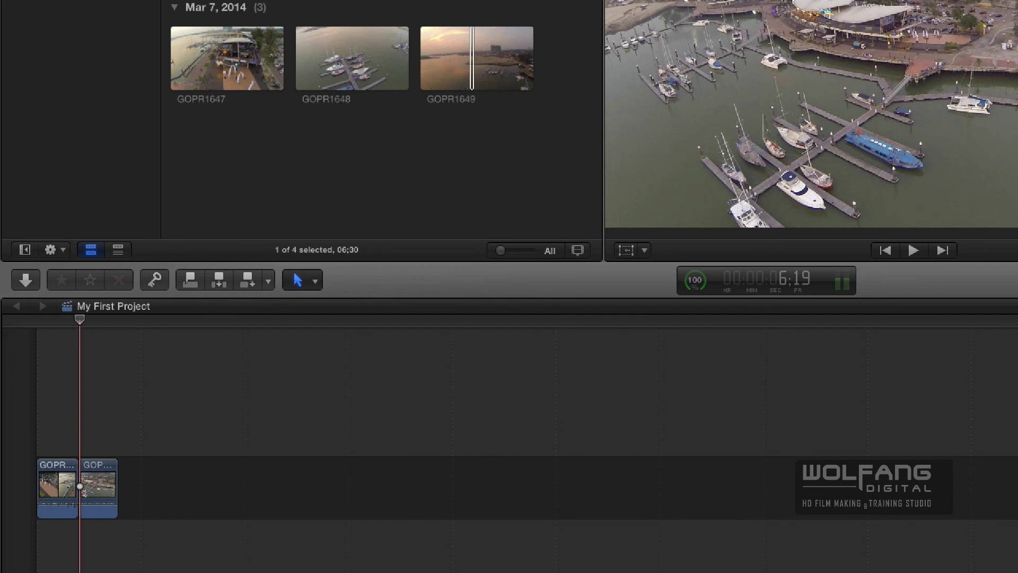
{"action": "left_click", "coordinate": [496, 54]}
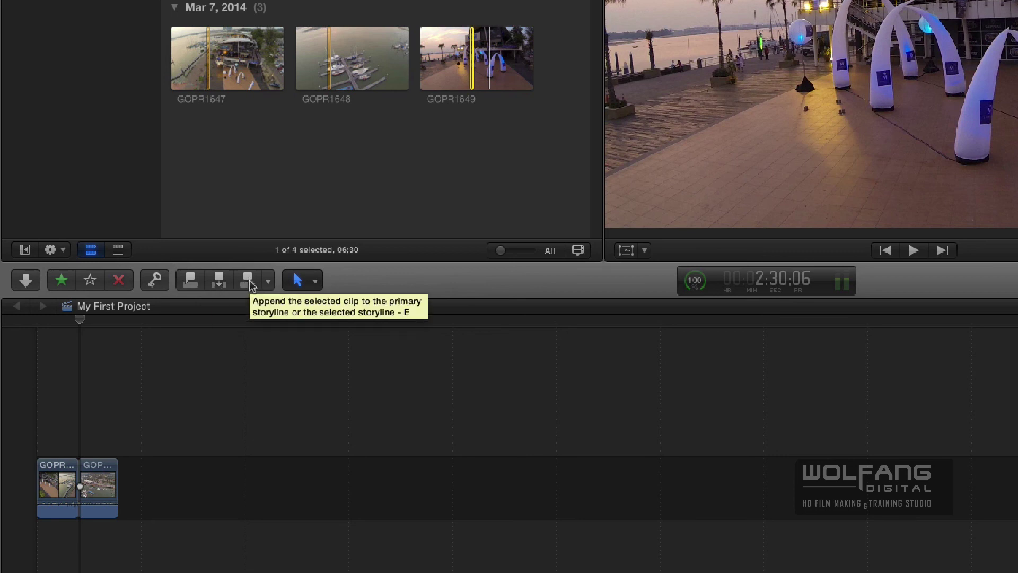
{"action": "left_click", "coordinate": [114, 339]}
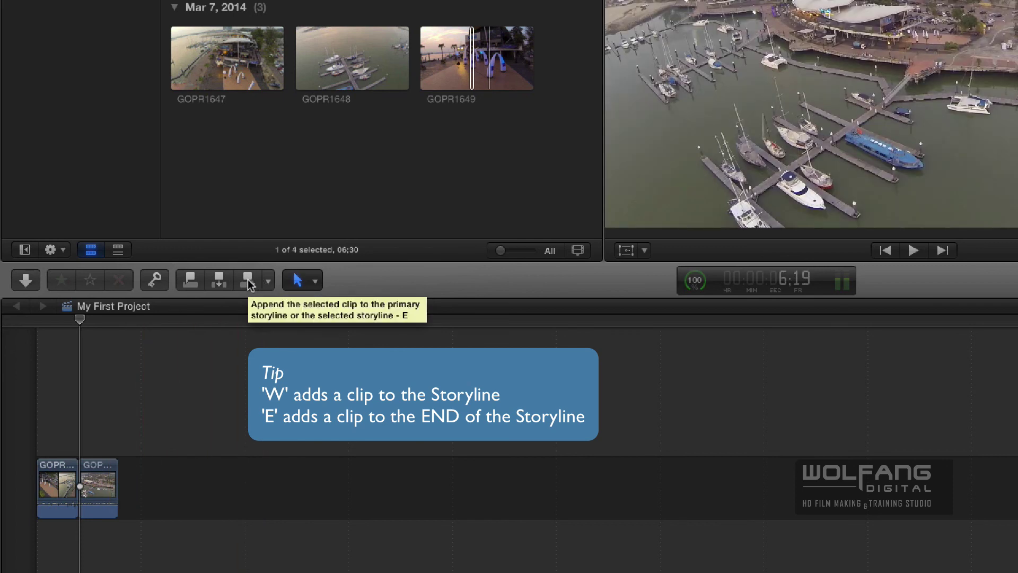
{"action": "left_click", "coordinate": [247, 281]}
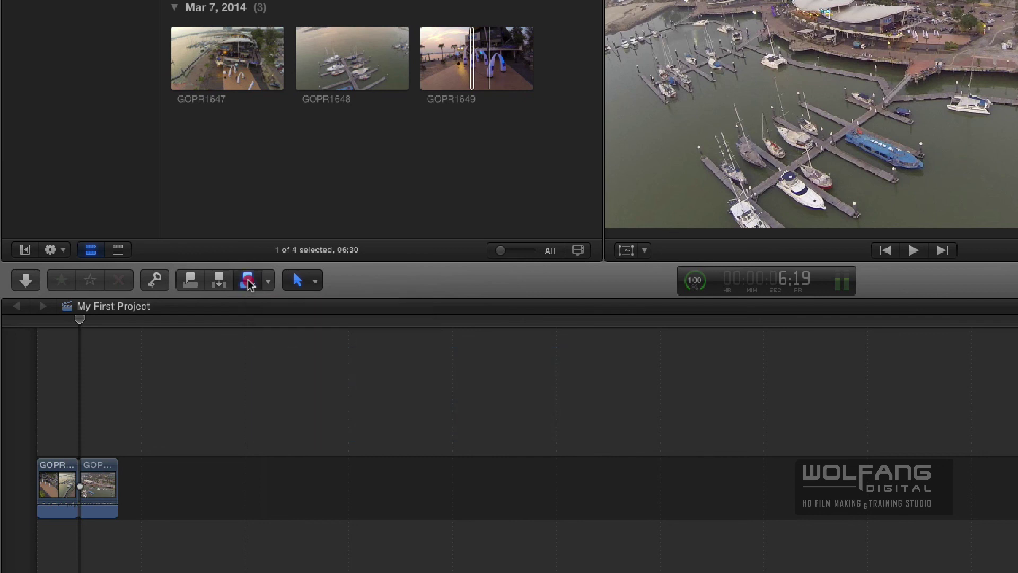
- Return the playhead to the beginning of the project and play the opening of the storyline
{"action": "left_click_drag", "start_coordinate": [145, 322], "coordinate": [104, 328]}
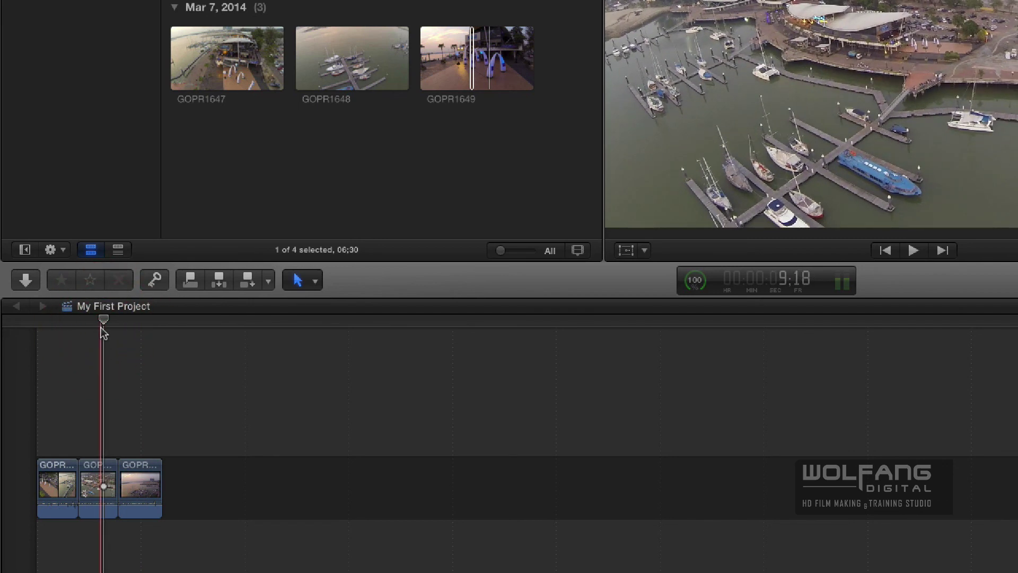
{"action": "key", "text": "Home"}
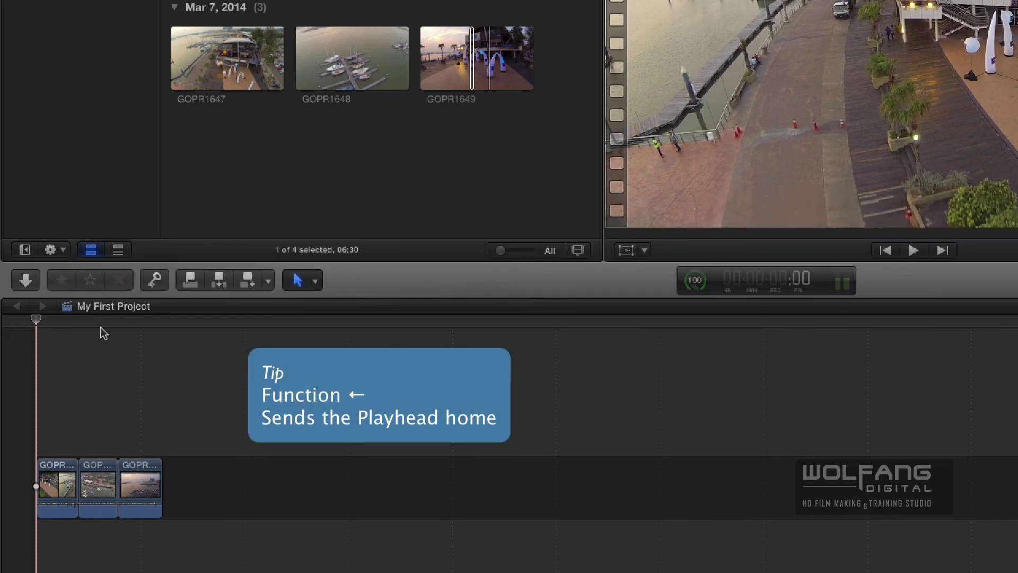
{"action": "key", "text": "space"}
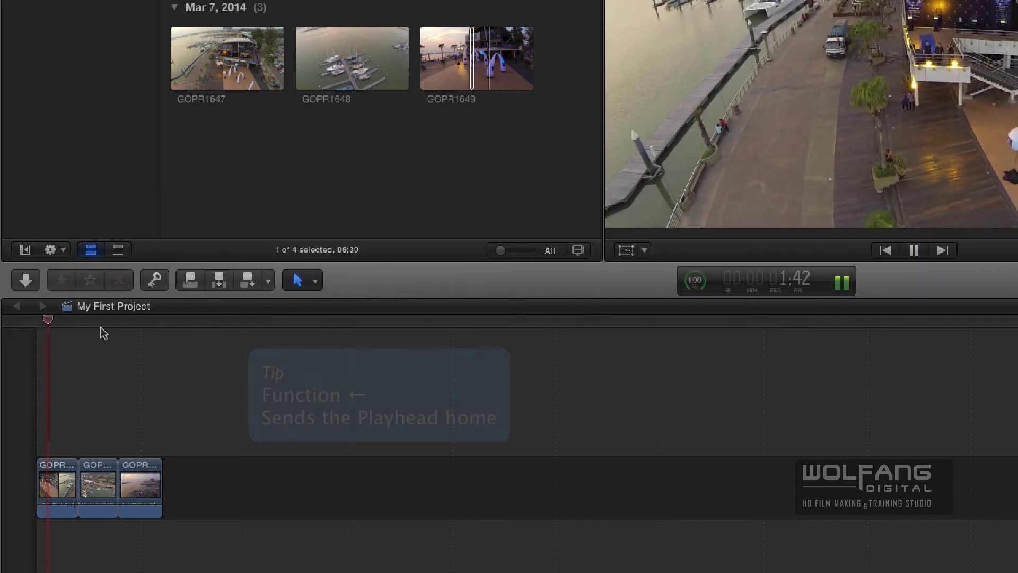
{"action": "key", "text": "space"}
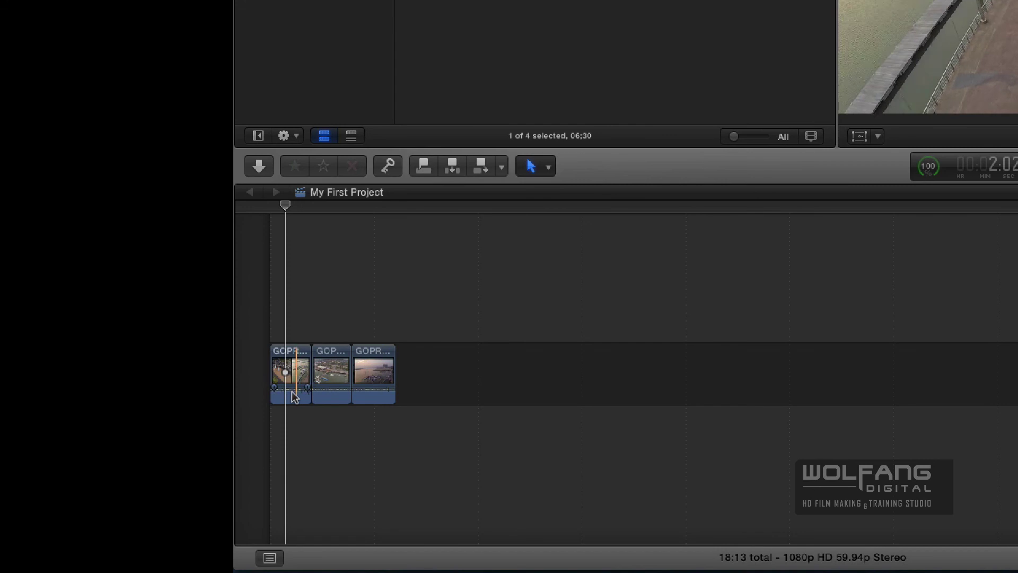
- Try silencing the three storyline clips by lowering their volume levels fully, check by playing, and undo the volume changes
{"action": "left_click_drag", "start_coordinate": [289, 388], "coordinate": [362, 413]}
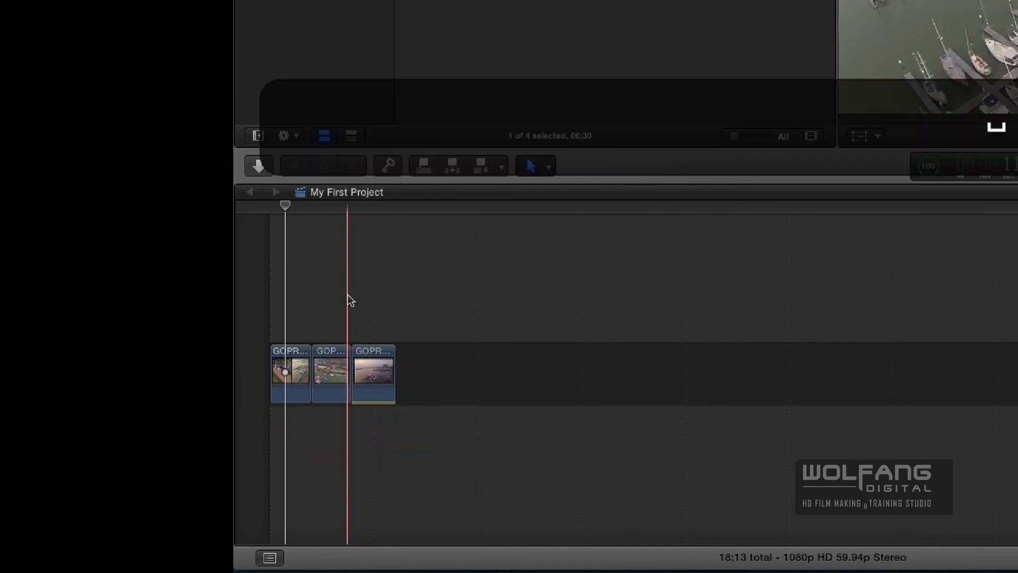
{"action": "left_click", "coordinate": [348, 293]}
{"action": "key", "text": "space"}
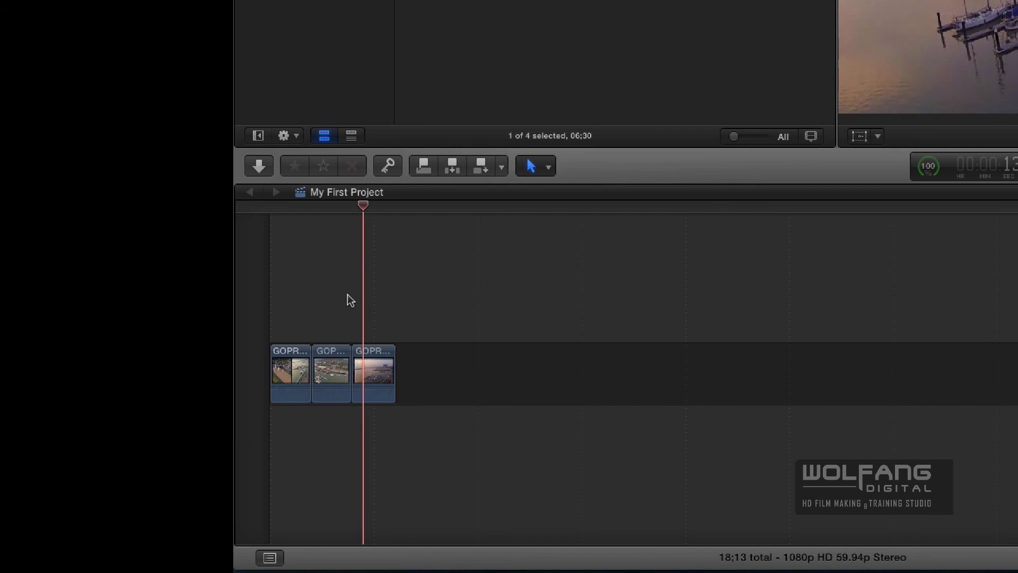
{"action": "left_click", "coordinate": [285, 246]}
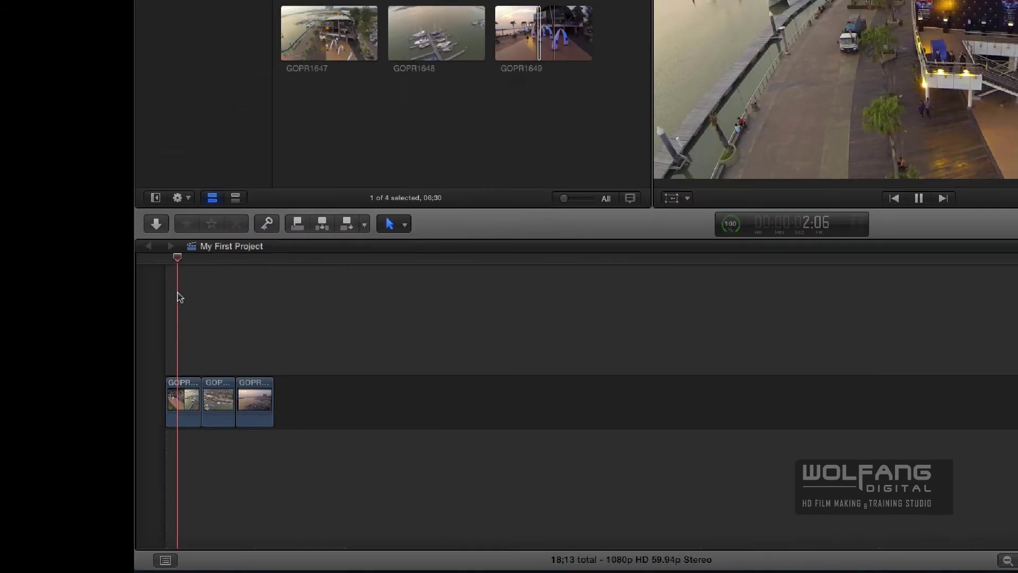
{"action": "key", "text": "space"}
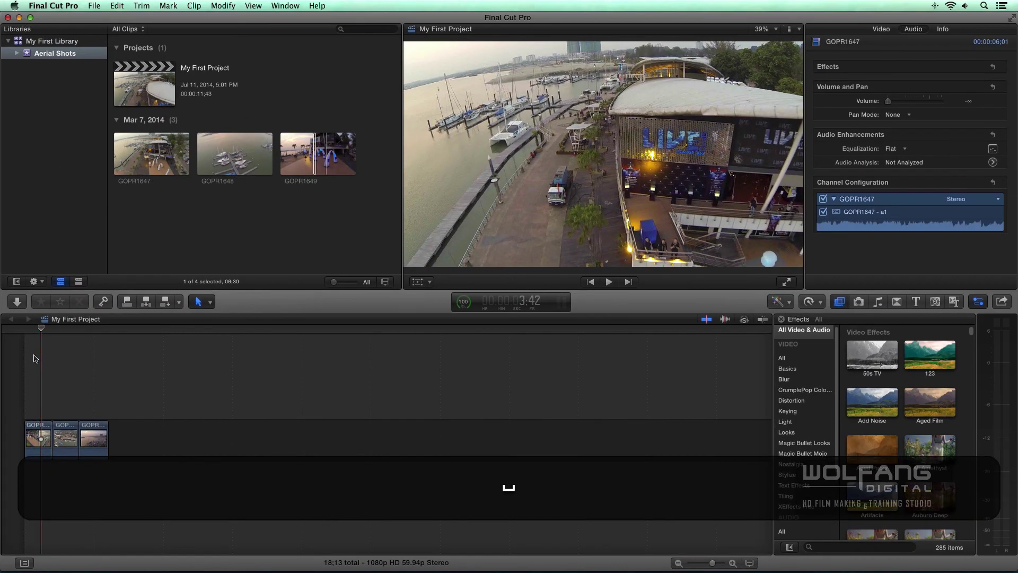
{"action": "key", "text": "super+z"}
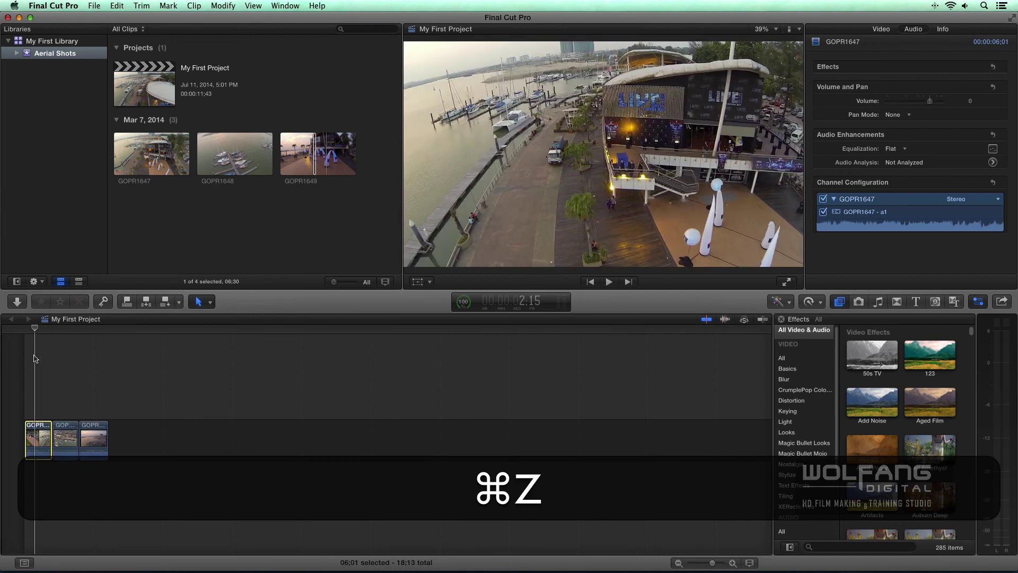
- Select all three storyline clips and review their shared video and audio properties
{"action": "left_click_drag", "start_coordinate": [126, 381], "coordinate": [37, 458]}
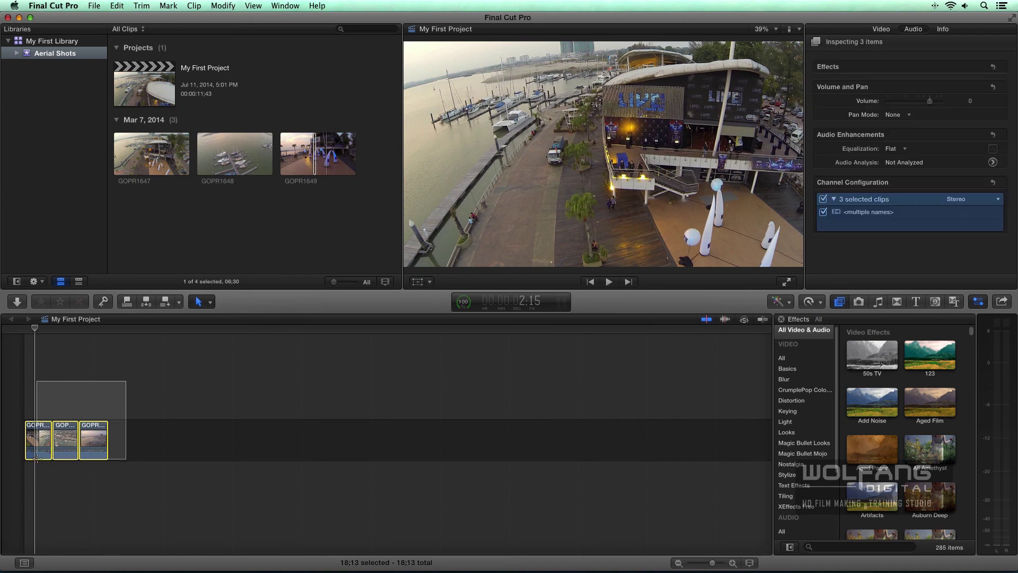
{"action": "left_click_drag", "start_coordinate": [37, 457], "coordinate": [37, 458]}
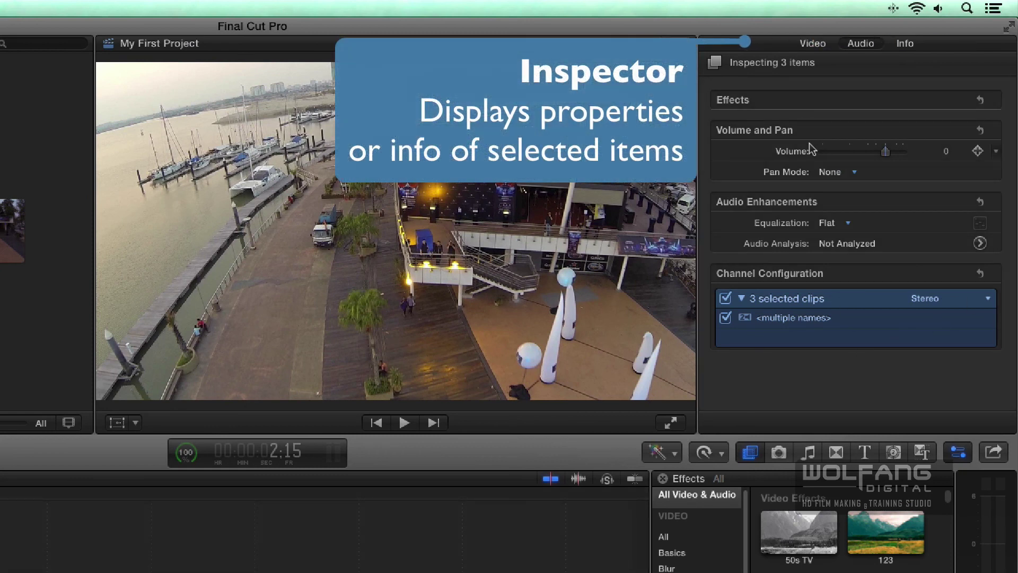
{"action": "left_click", "coordinate": [815, 45]}
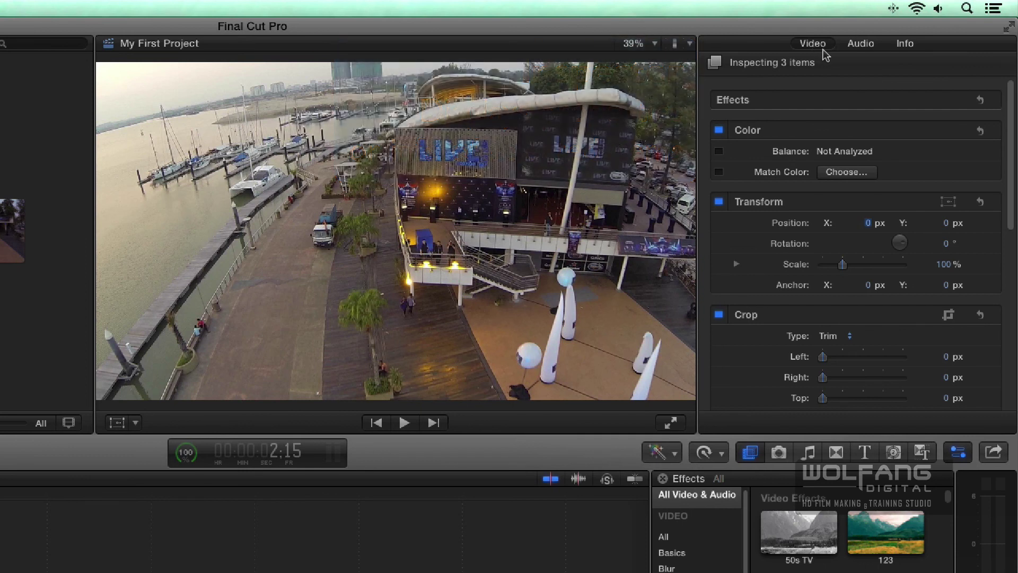
{"action": "left_click", "coordinate": [861, 45]}
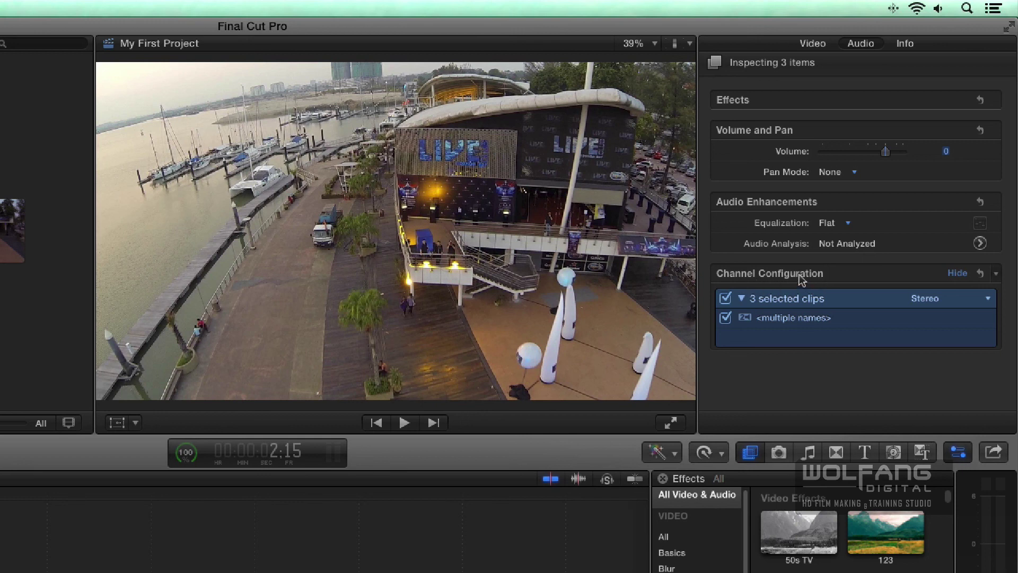
- Try disabling the audio channels of the three selected clips, return to the project start, and re-enable the channels
{"action": "left_click", "coordinate": [725, 319]}
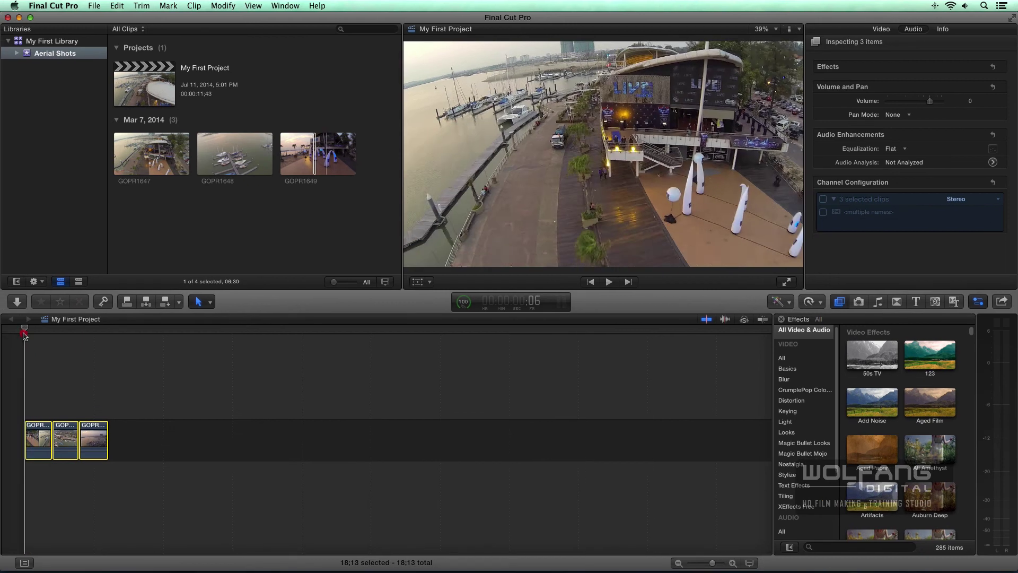
{"action": "left_click", "coordinate": [23, 333]}
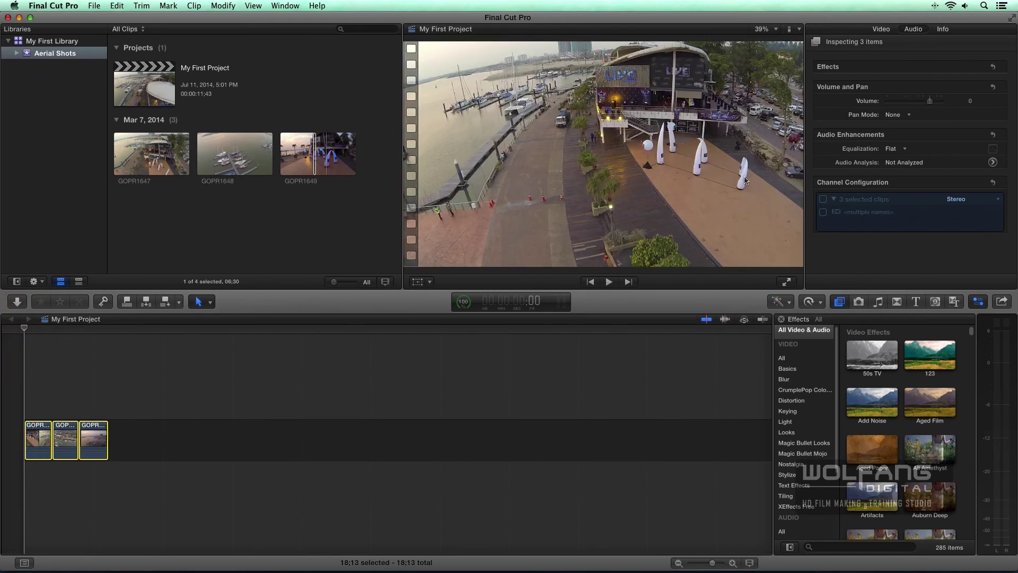
{"action": "left_click", "coordinate": [823, 211]}
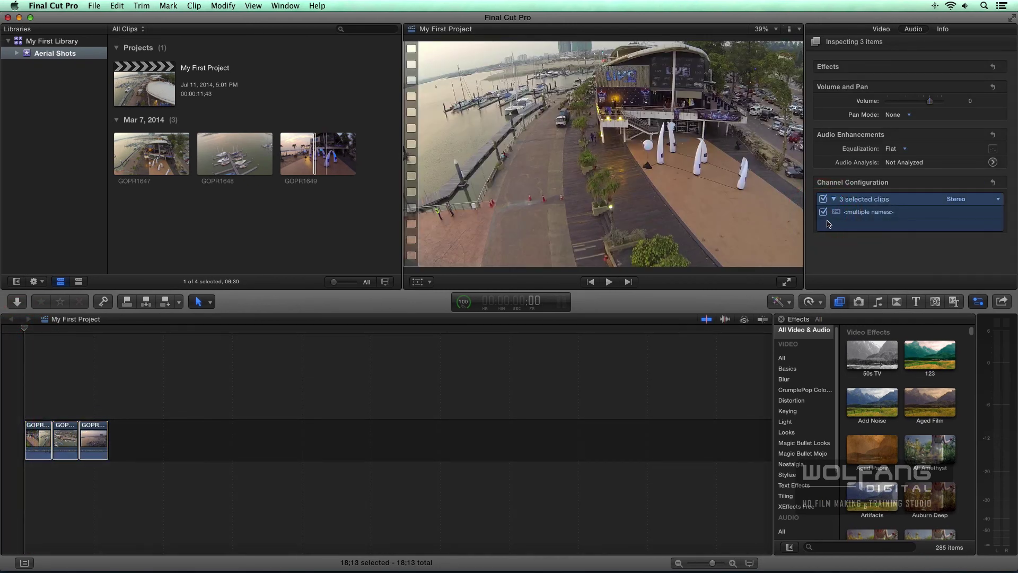
- Disable the audio channels of all three storyline clips together and play the project from the beginning
{"action": "left_click_drag", "start_coordinate": [135, 390], "coordinate": [16, 527]}
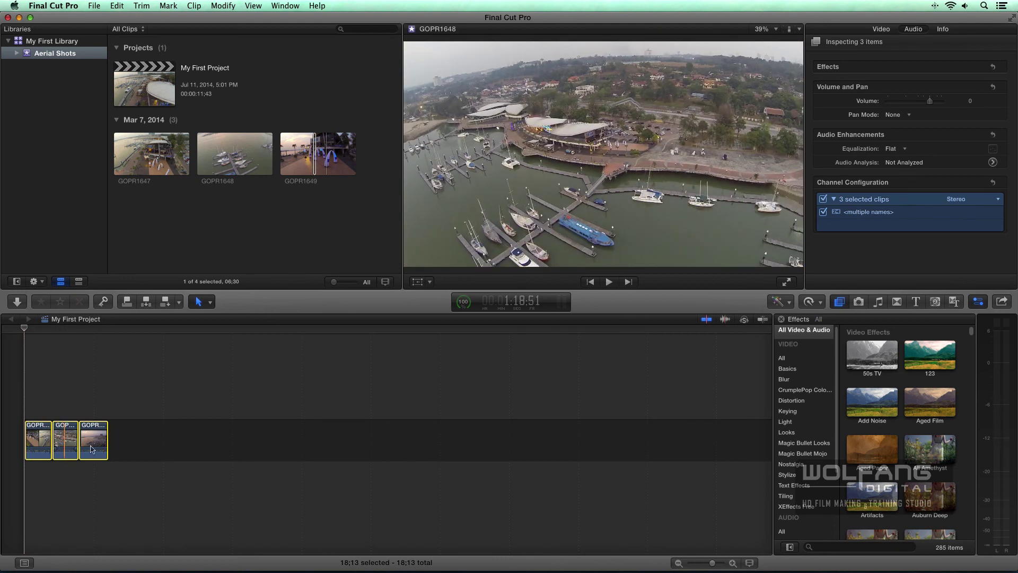
{"action": "left_click", "coordinate": [823, 212]}
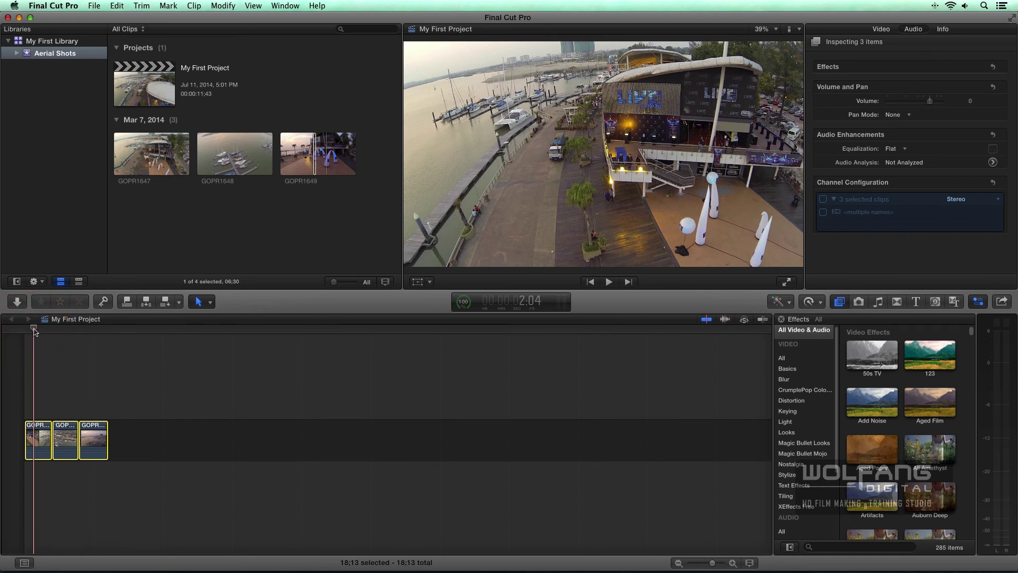
{"action": "key", "text": "Home"}
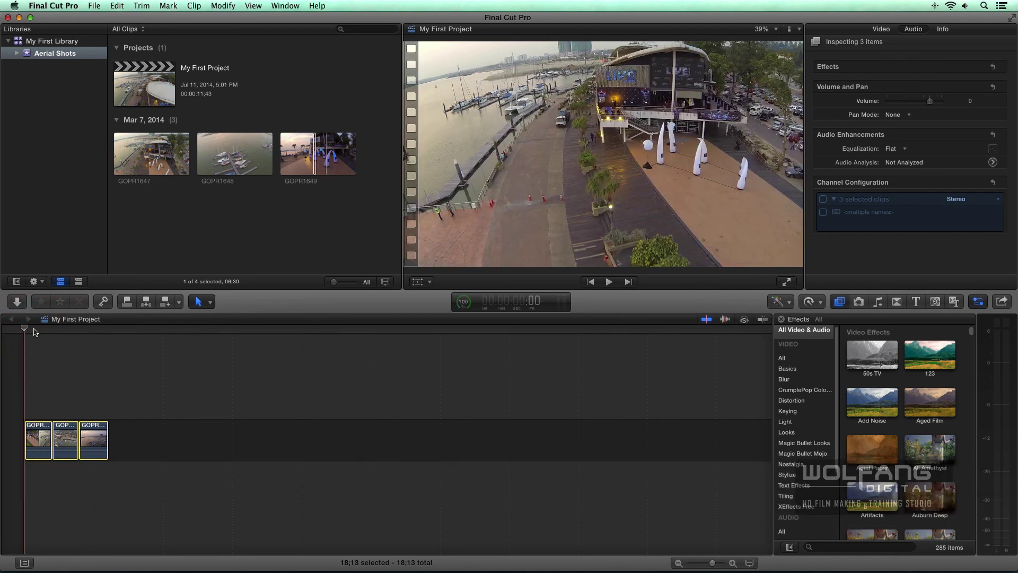
{"action": "key", "text": "space"}
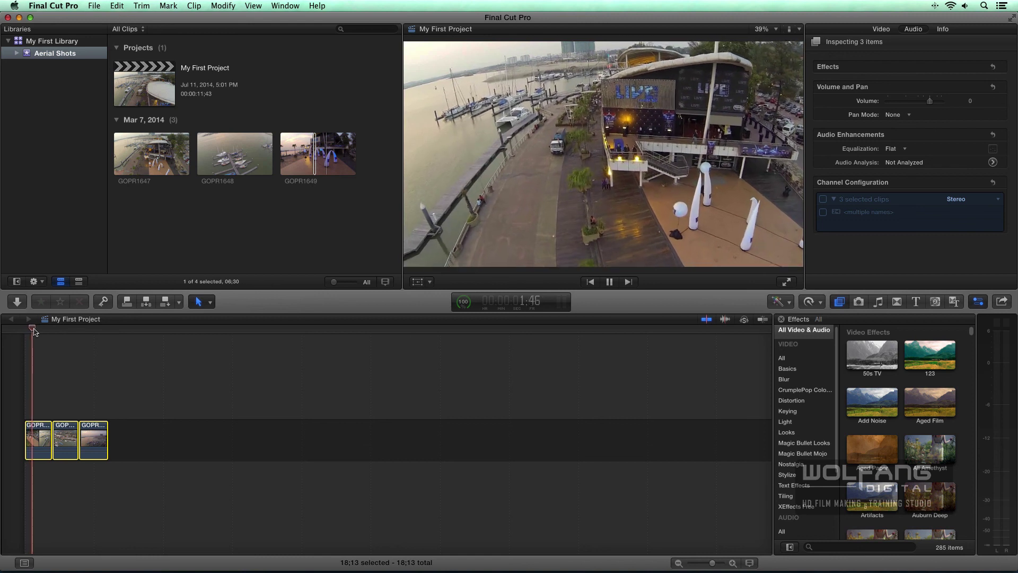